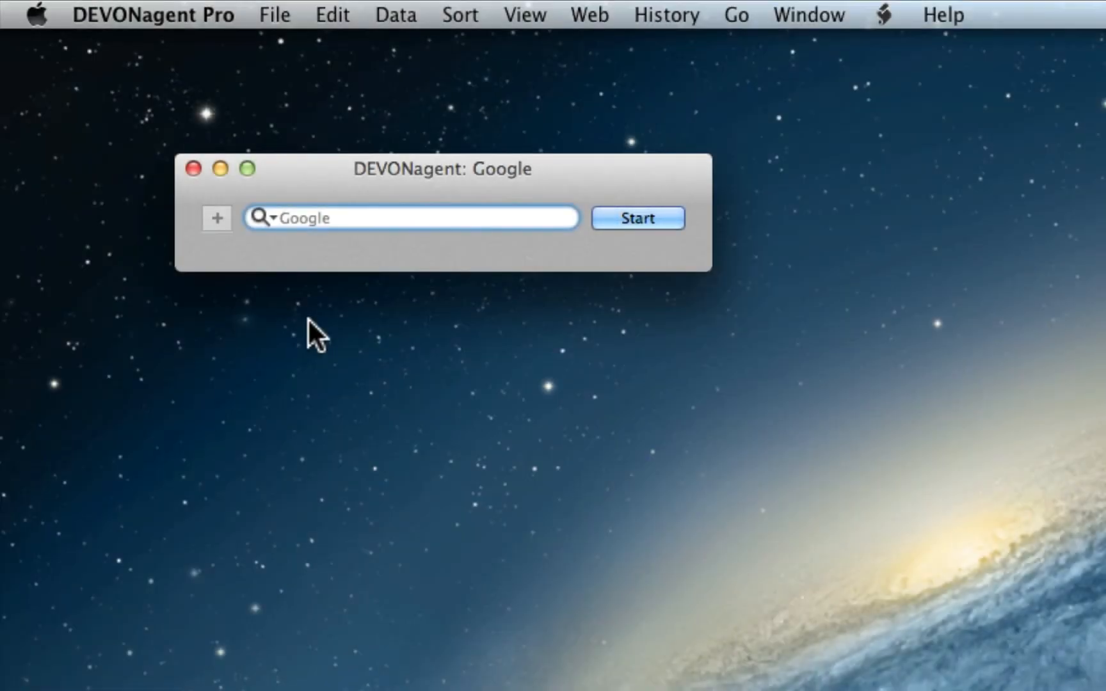
- Browse the available search plugins and their categories, such as Government, in the search field's list of sources
click(262, 219)
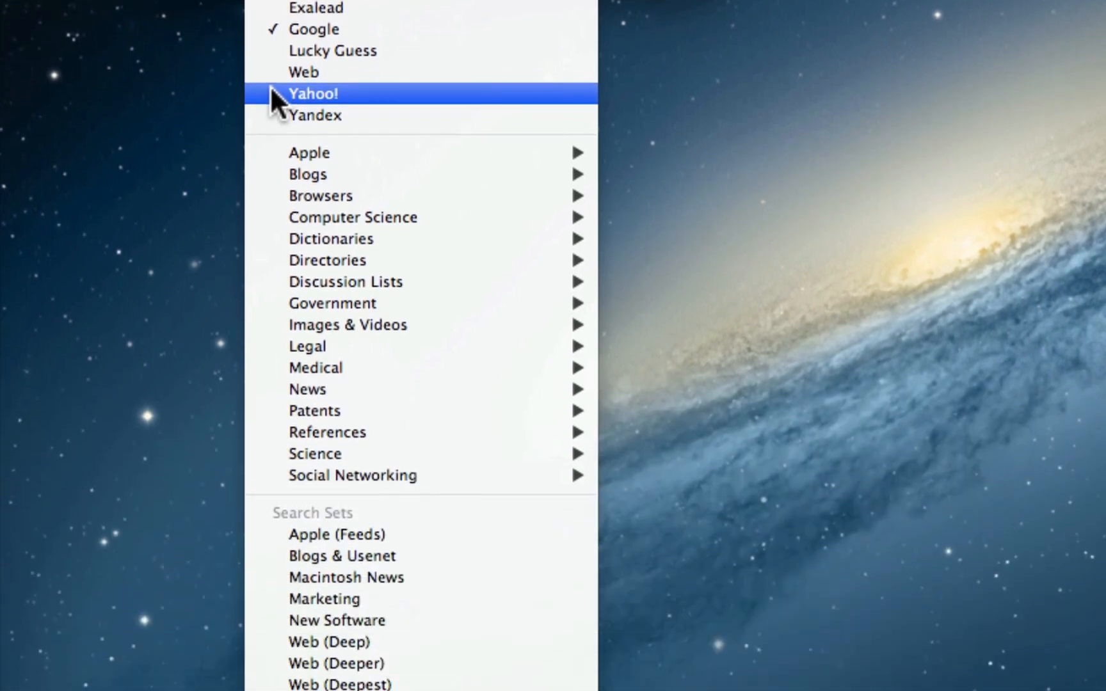
mouse_move(271, 154)
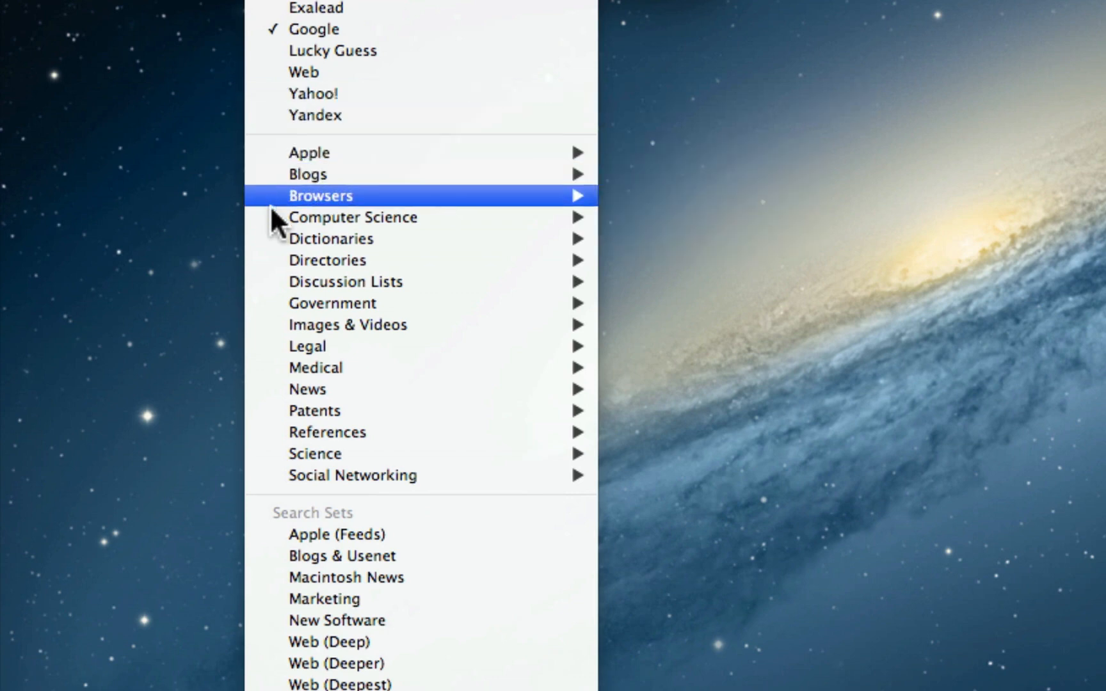
mouse_move(268, 305)
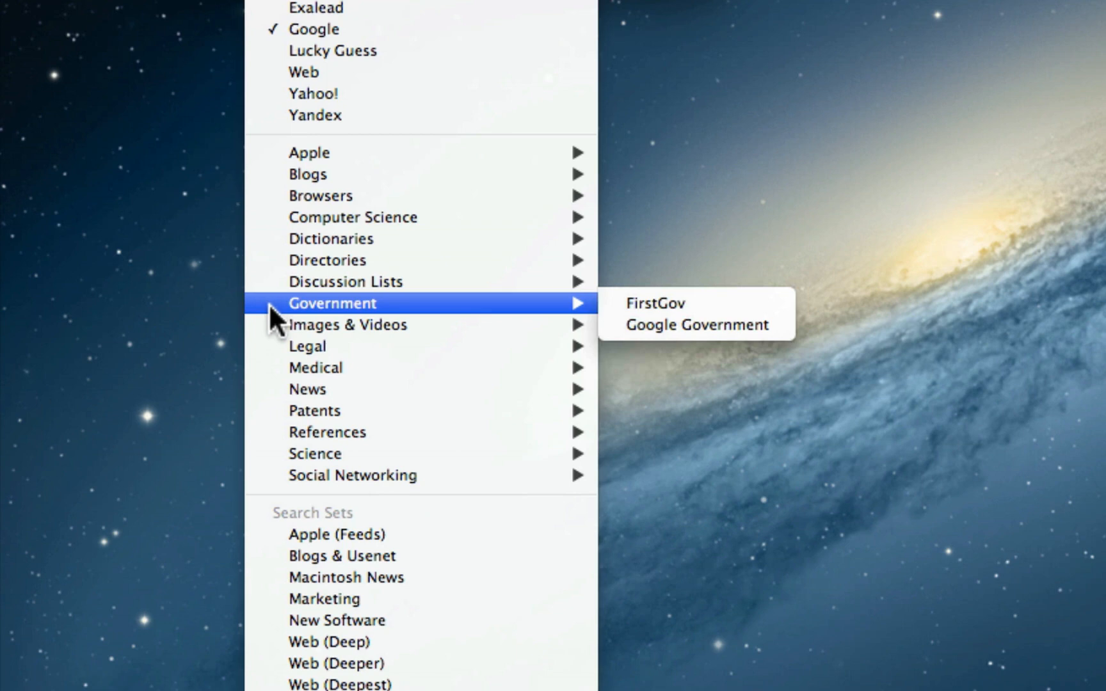
mouse_move(270, 428)
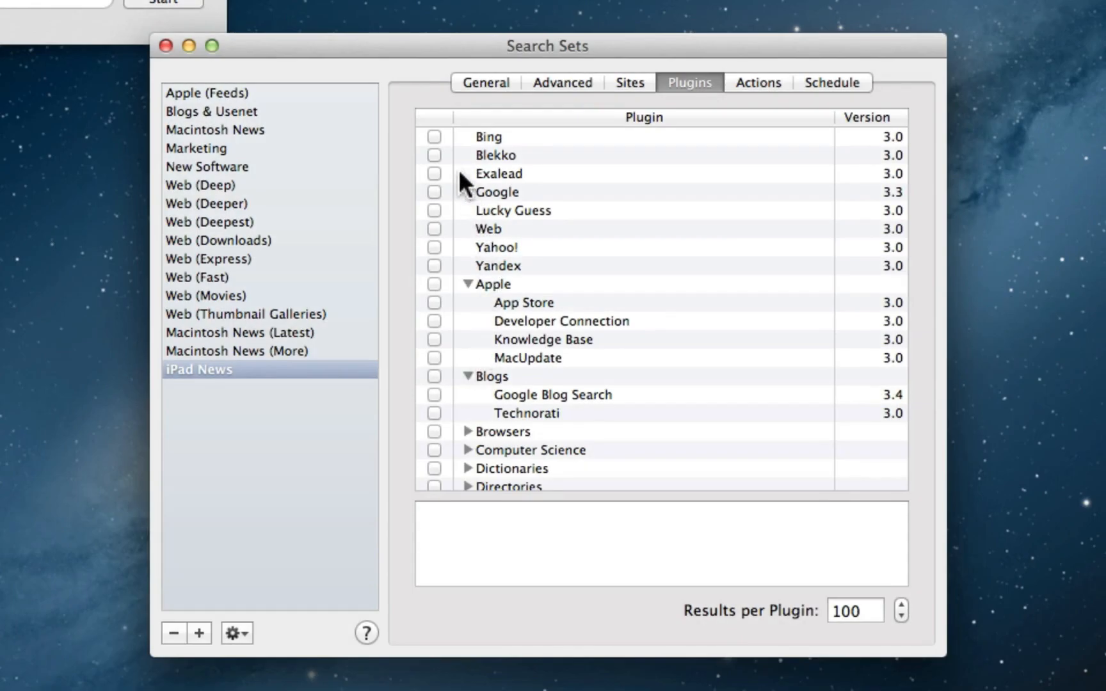
- Enable the Bing, Yahoo! and Google plugins and the Apple plugin group for the iPad News search set
click(434, 136)
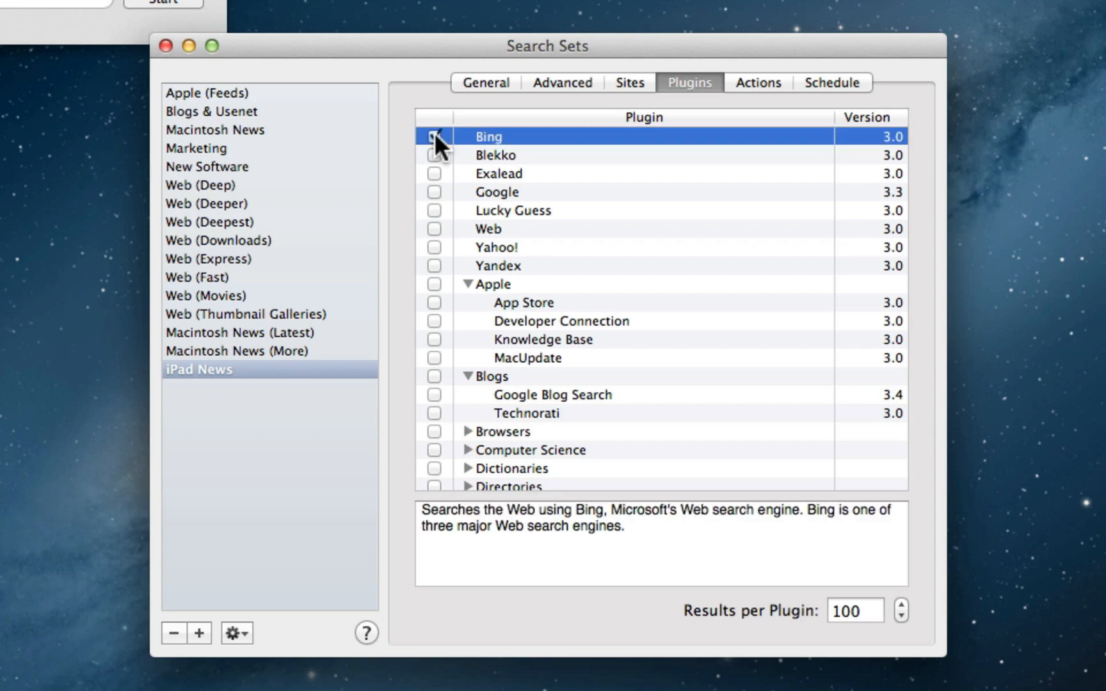
click(434, 247)
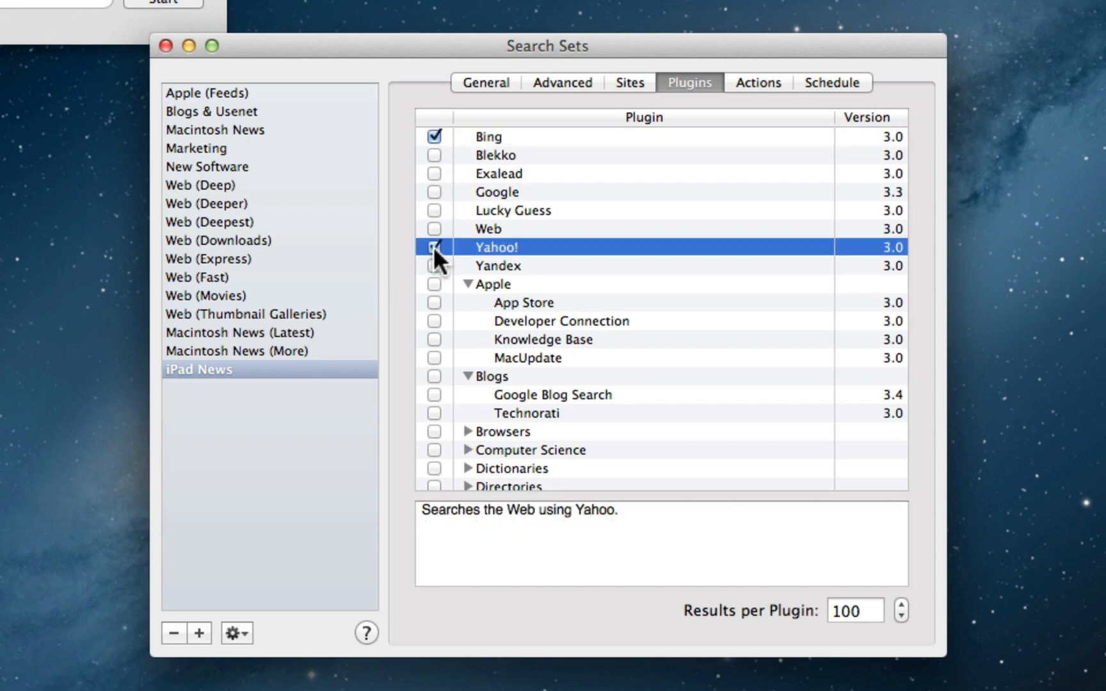
click(434, 192)
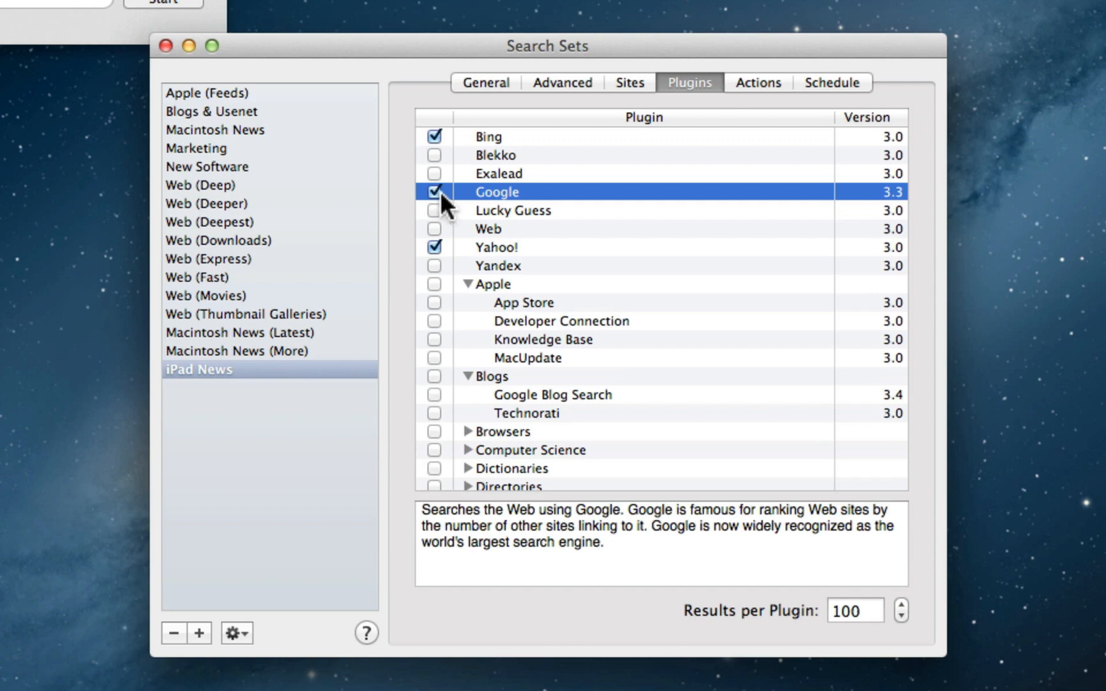
click(434, 284)
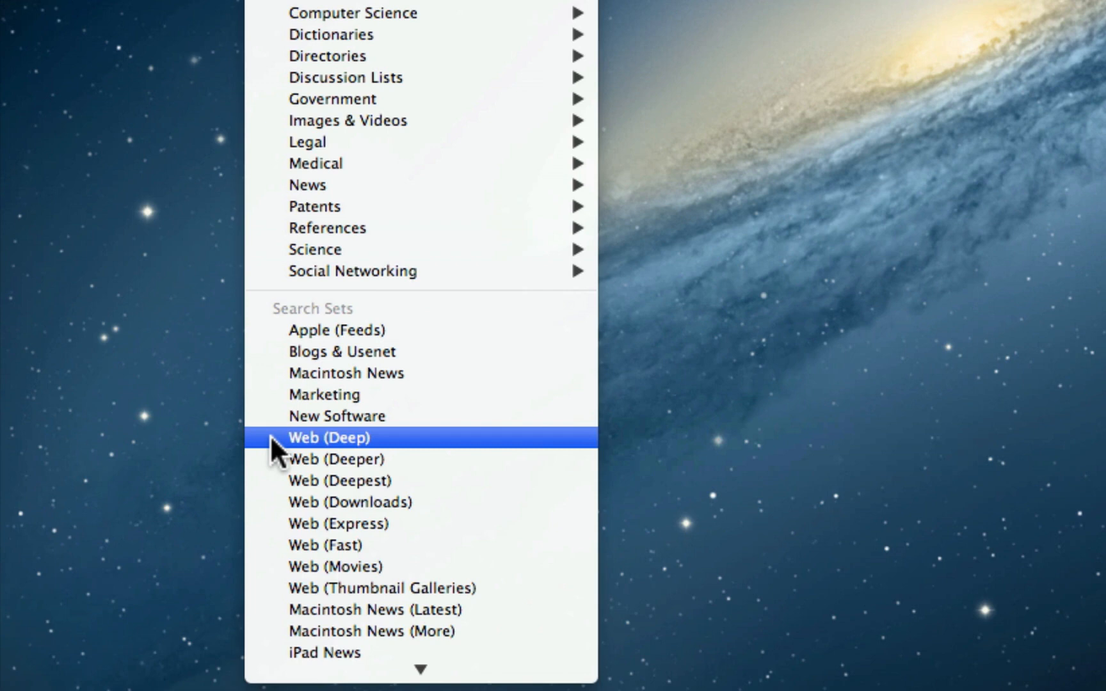
- Run the query "iPad mini AND (iPad NEAR retina)" with the Web (Deep) search set
click(270, 437)
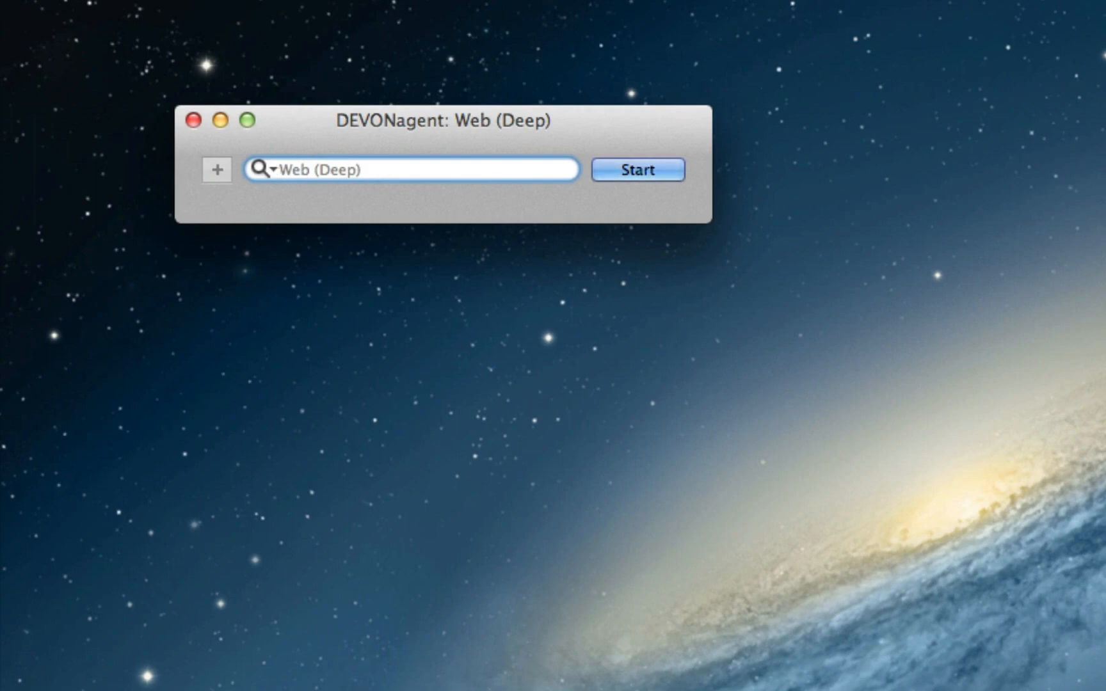
text(iPad)
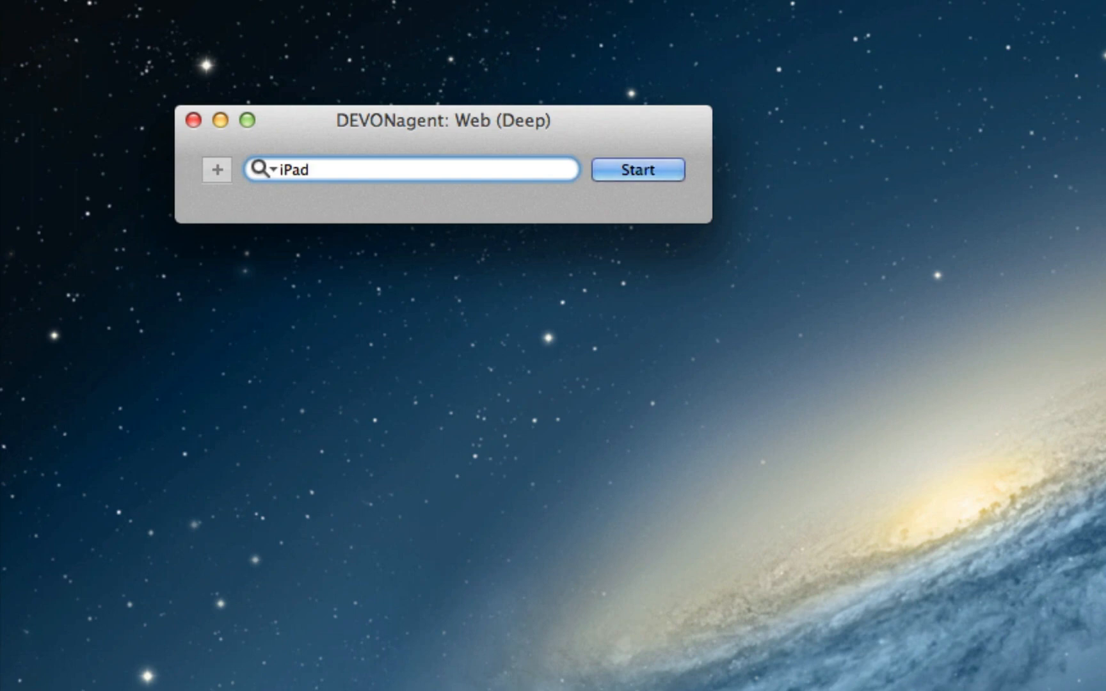
text(mini AND)
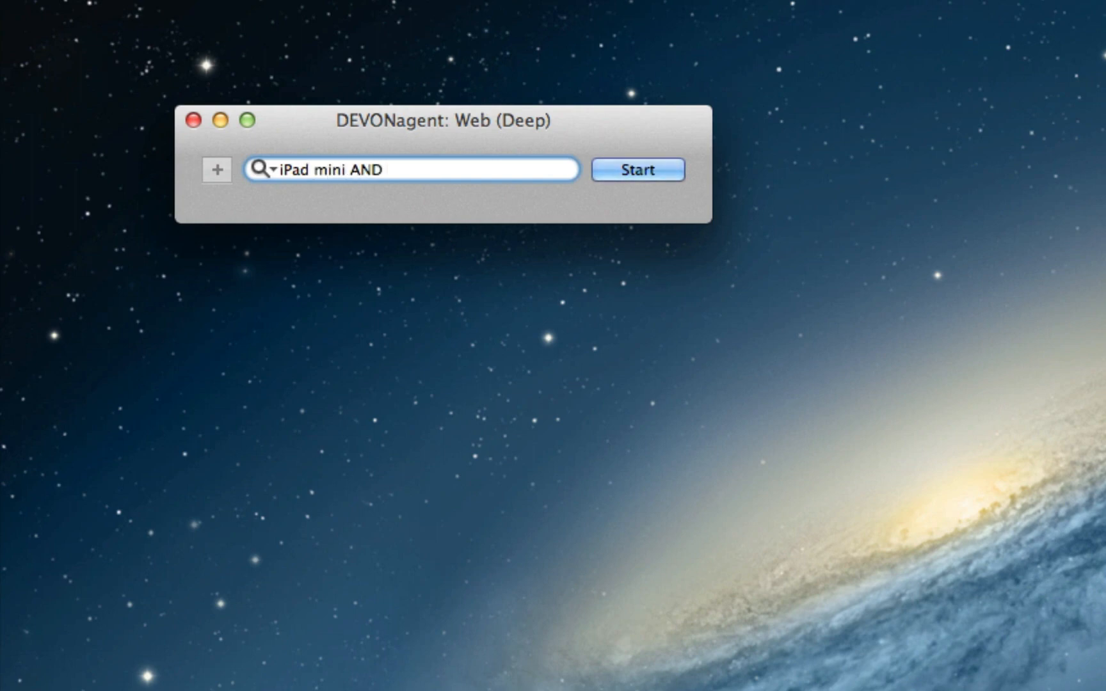
text( (iPad NEAR retina)
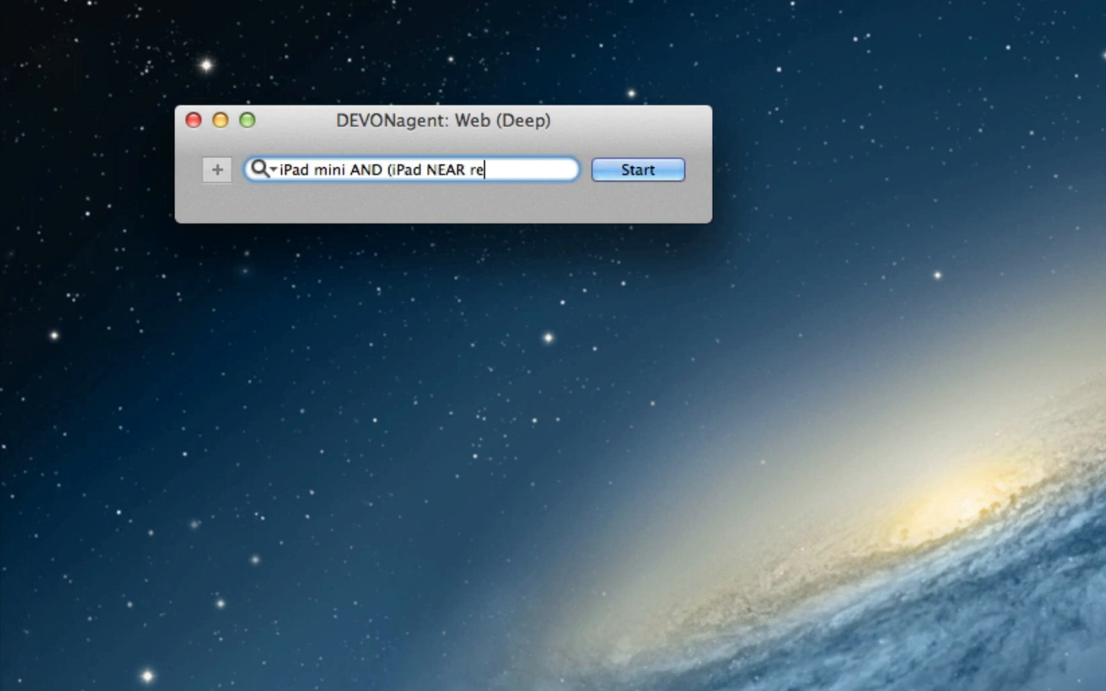
text())
key(Return)
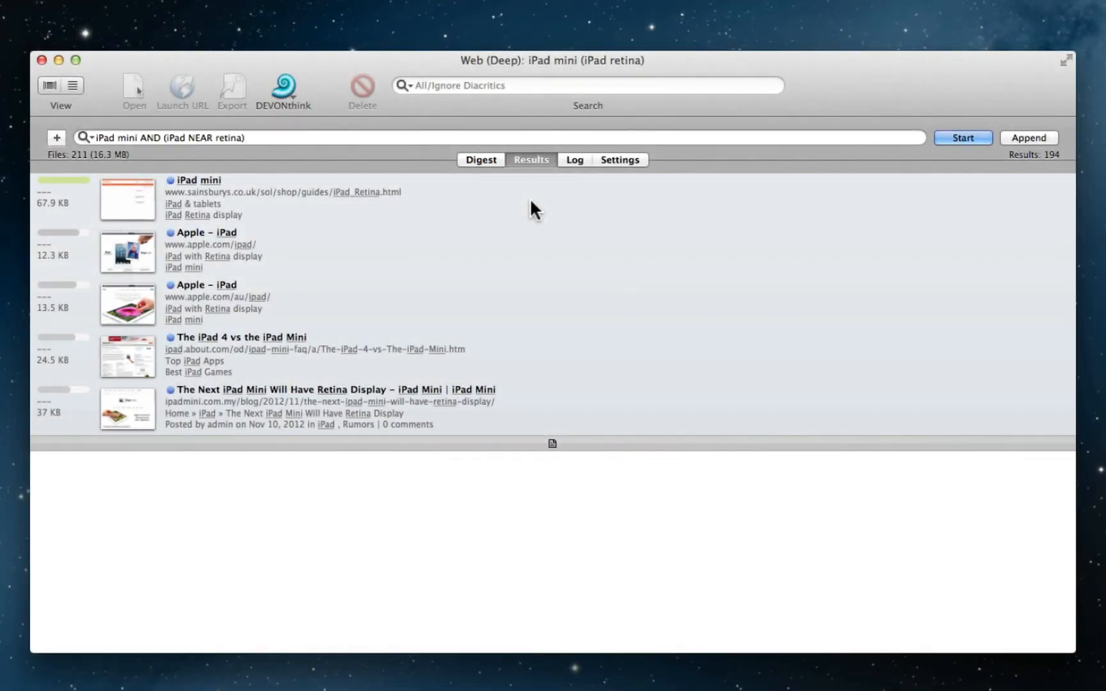
- Show the digest of the finished search and read through its page summaries
click(480, 161)
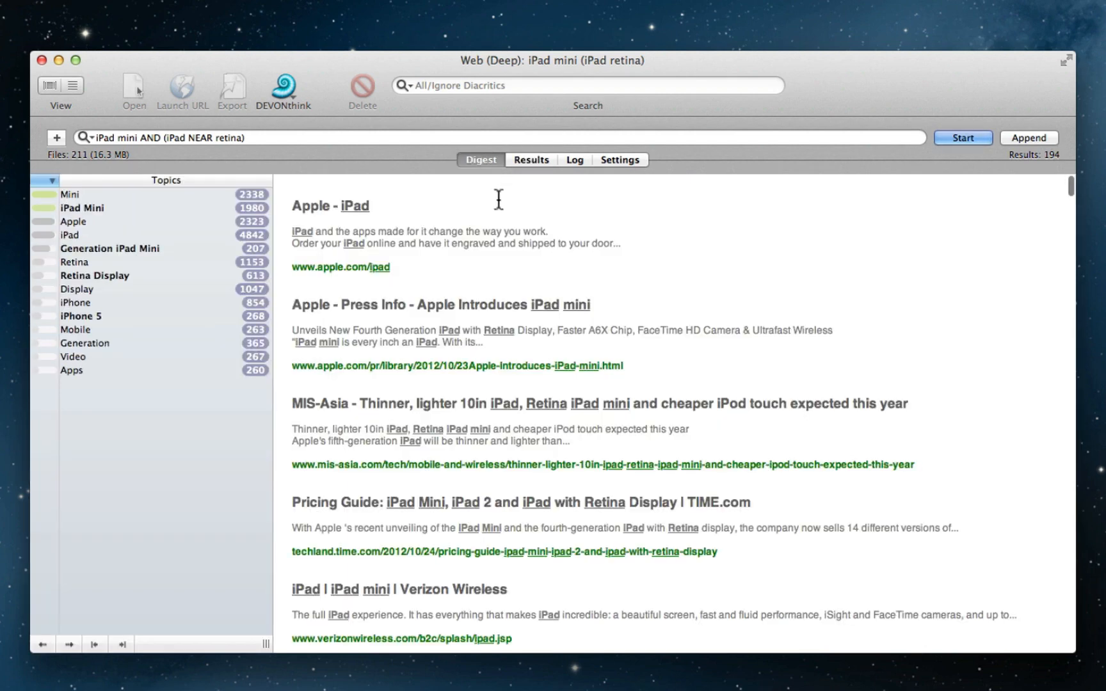
scroll(498, 197, down, 4)
scroll(499, 198, down, 3)
scroll(499, 198, down, 3)
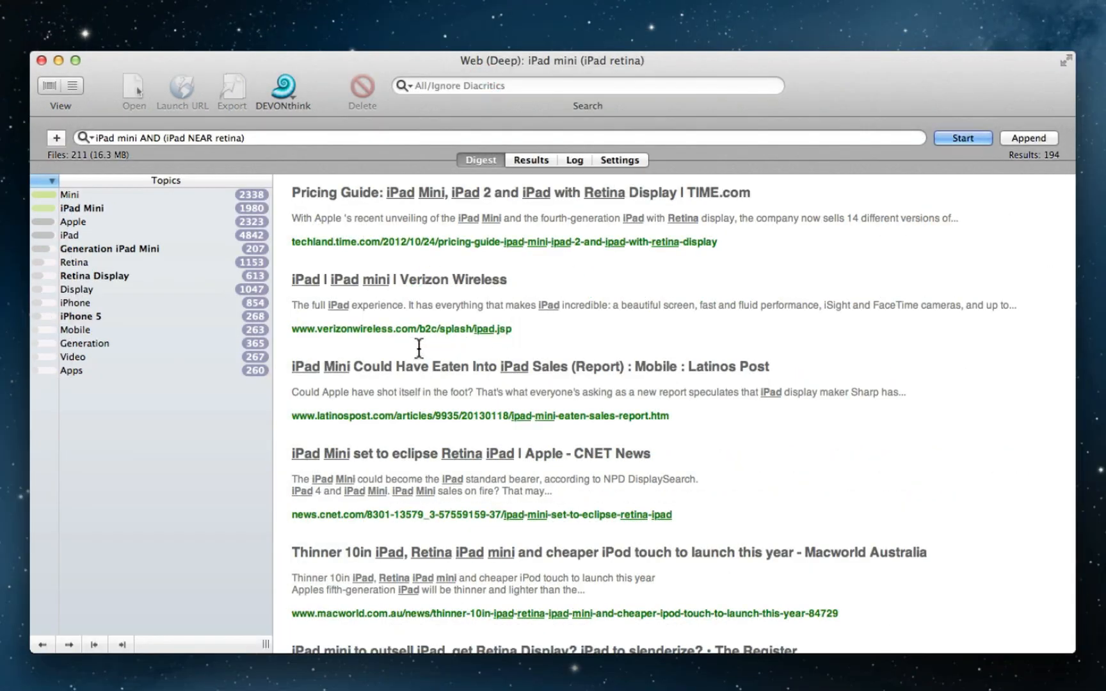
- Explore the topic map starting from Apple, following the related topics iPhone and Tablet
click(207, 221)
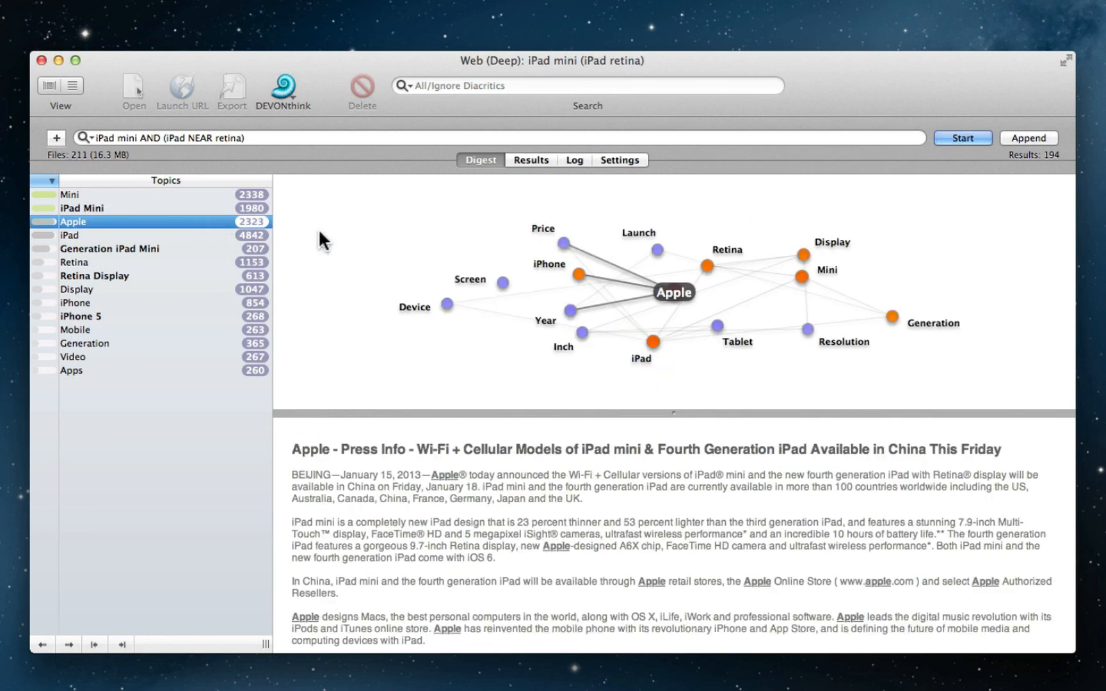
click(577, 274)
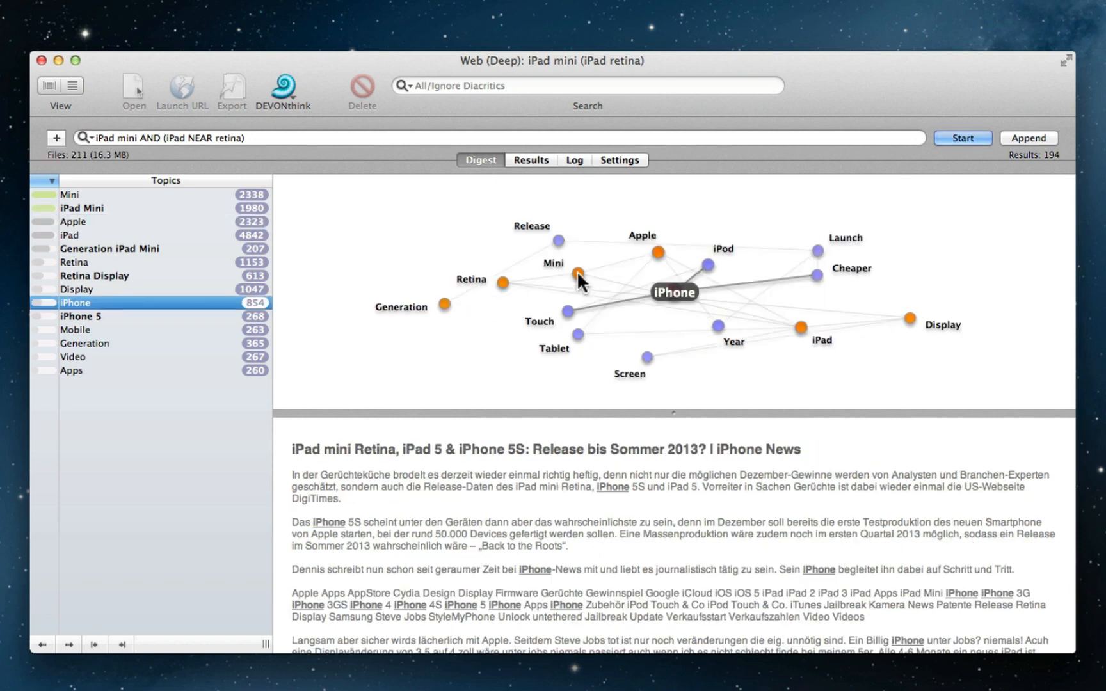
click(578, 333)
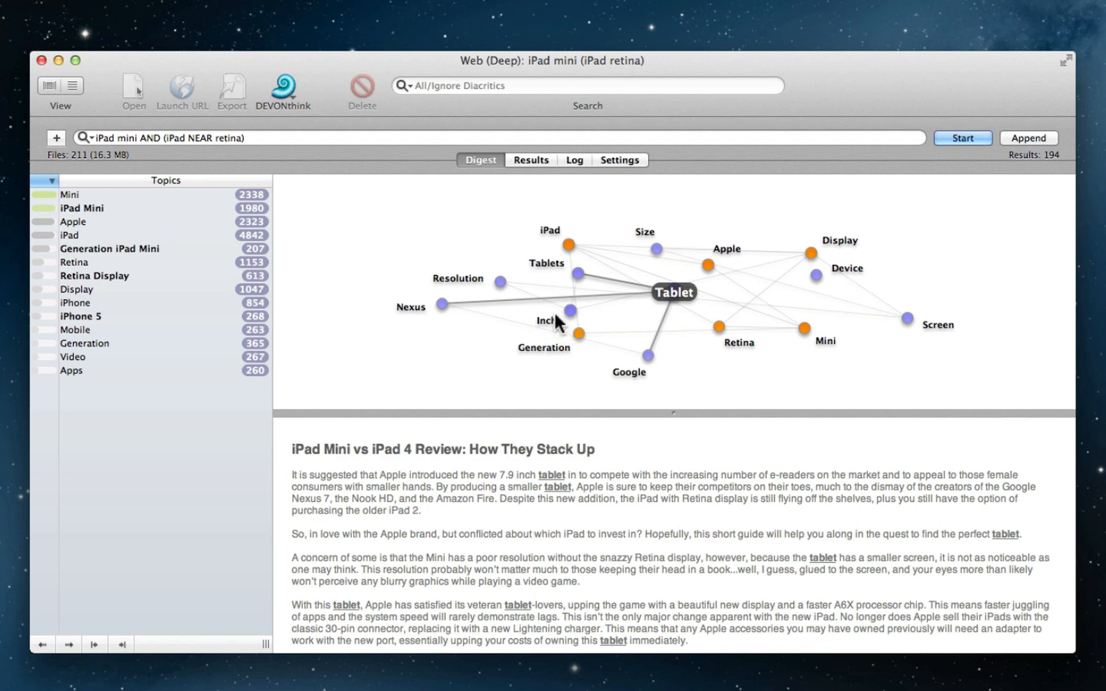
- Inspect the links, images and feeds found in the result "The Next iPad Mini Will Have Retina Display"
click(544, 160)
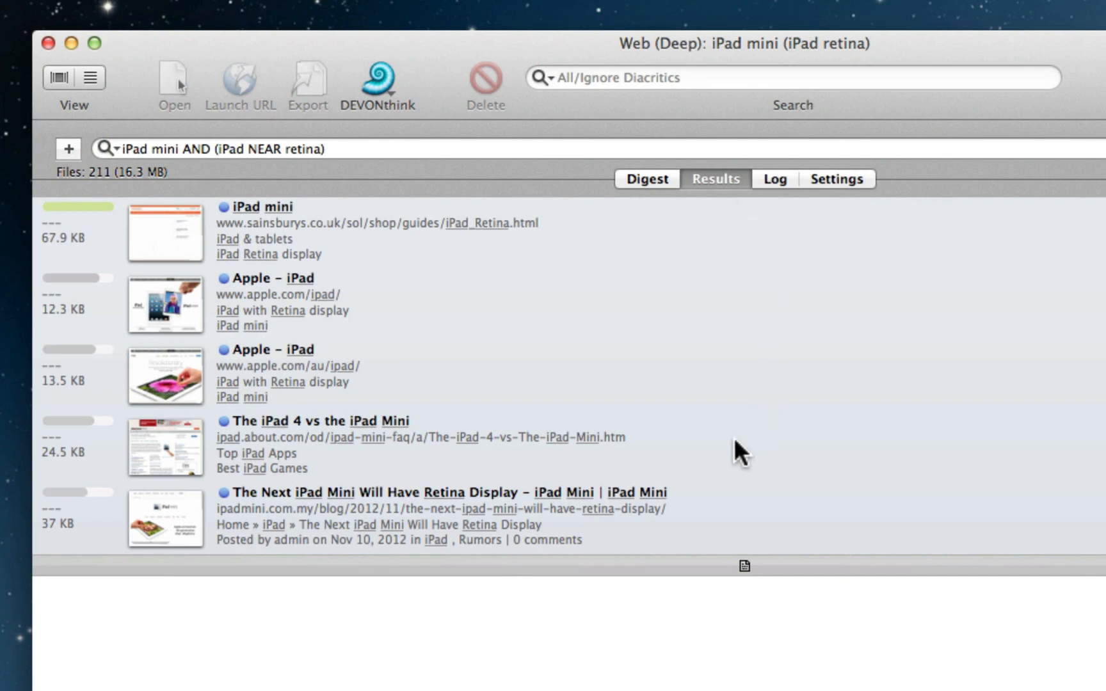
click(691, 524)
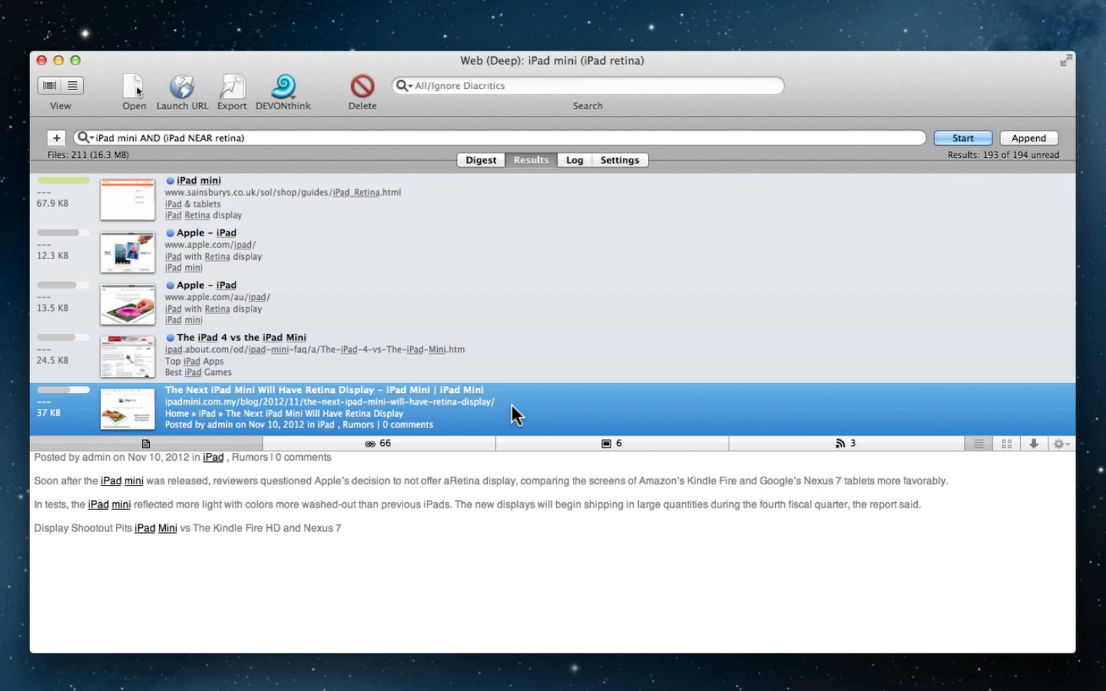
click(450, 443)
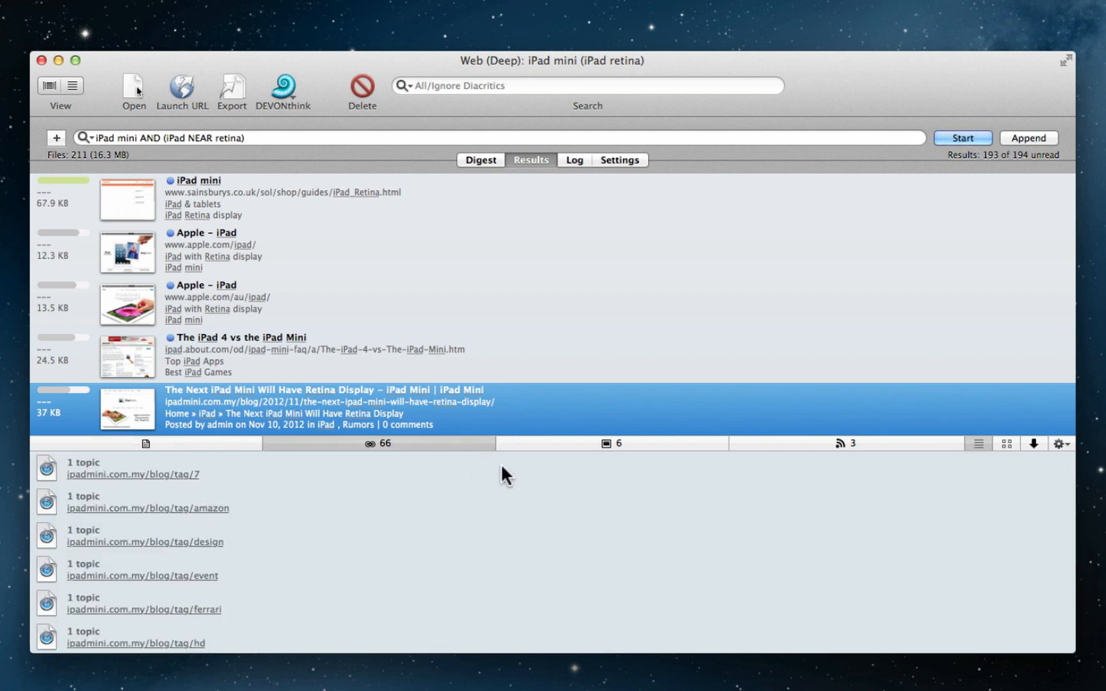
click(569, 443)
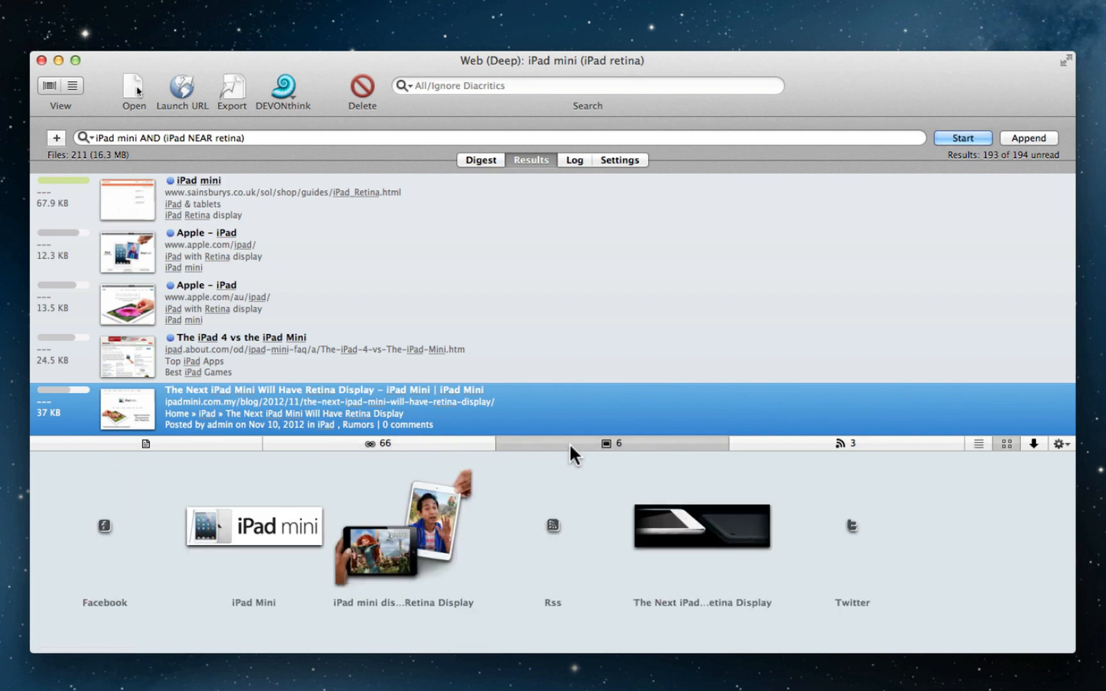
click(770, 444)
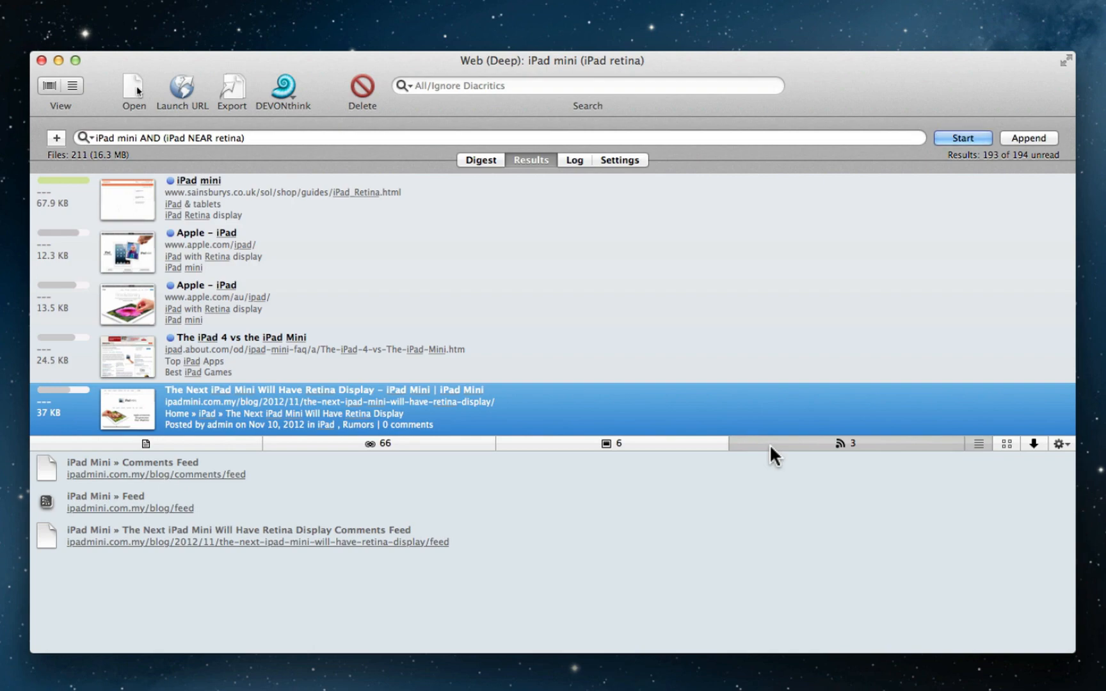
- Review the search log's visited addresses and their status entries
click(576, 160)
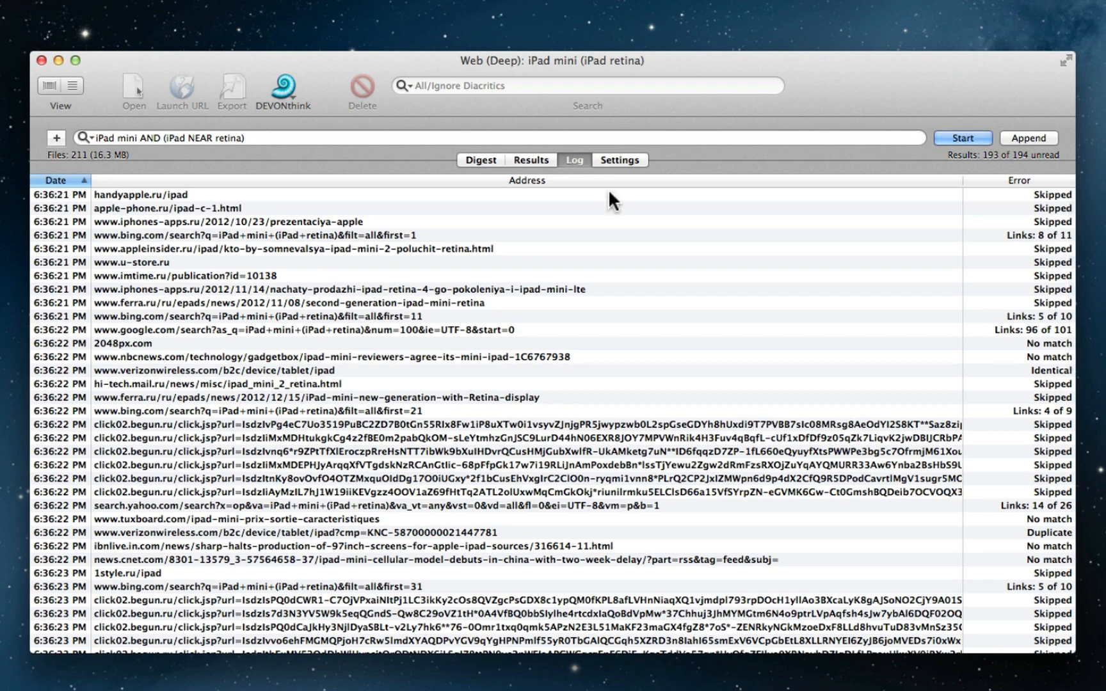
scroll(594, 205, down, 4)
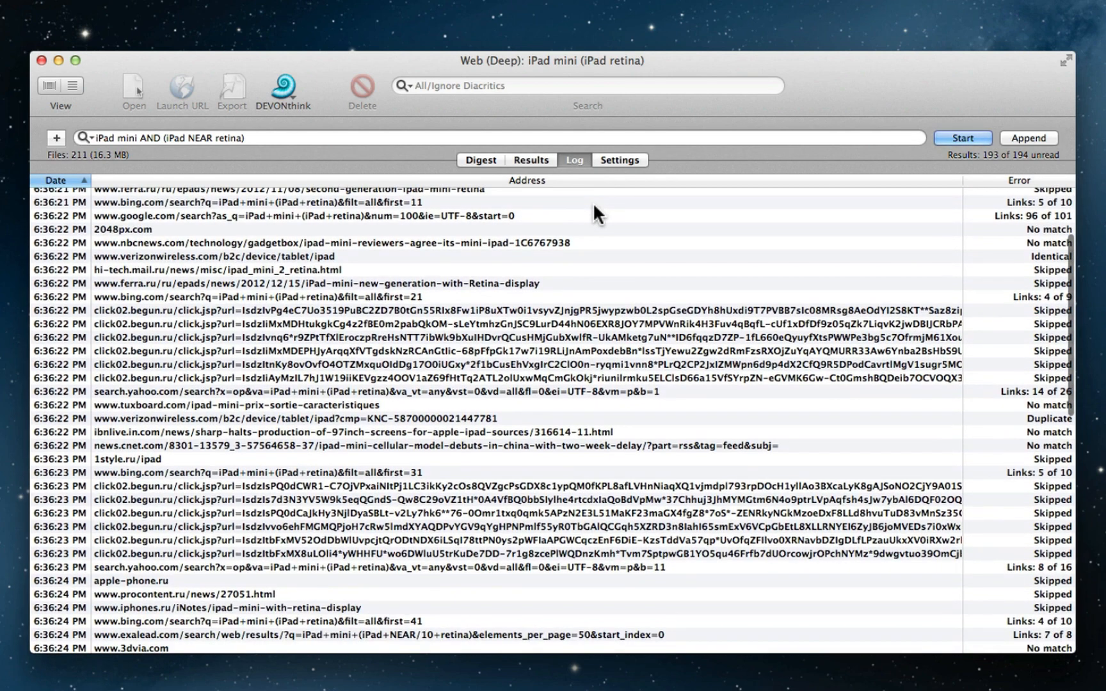
scroll(597, 213, down, 3)
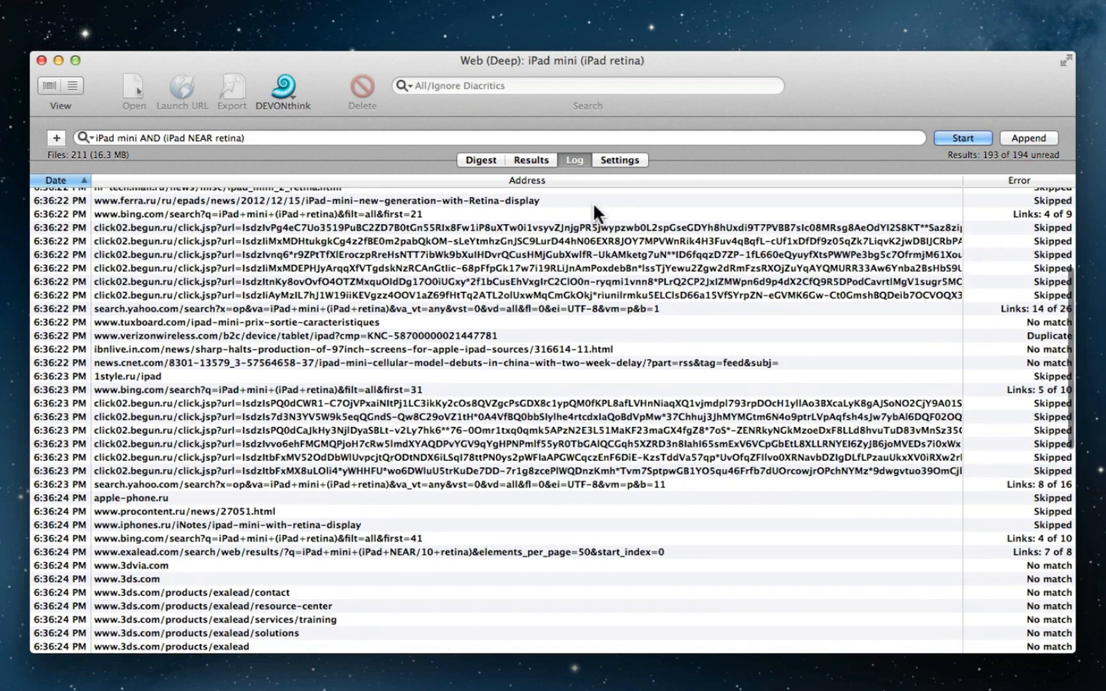
scroll(594, 206, down, 5)
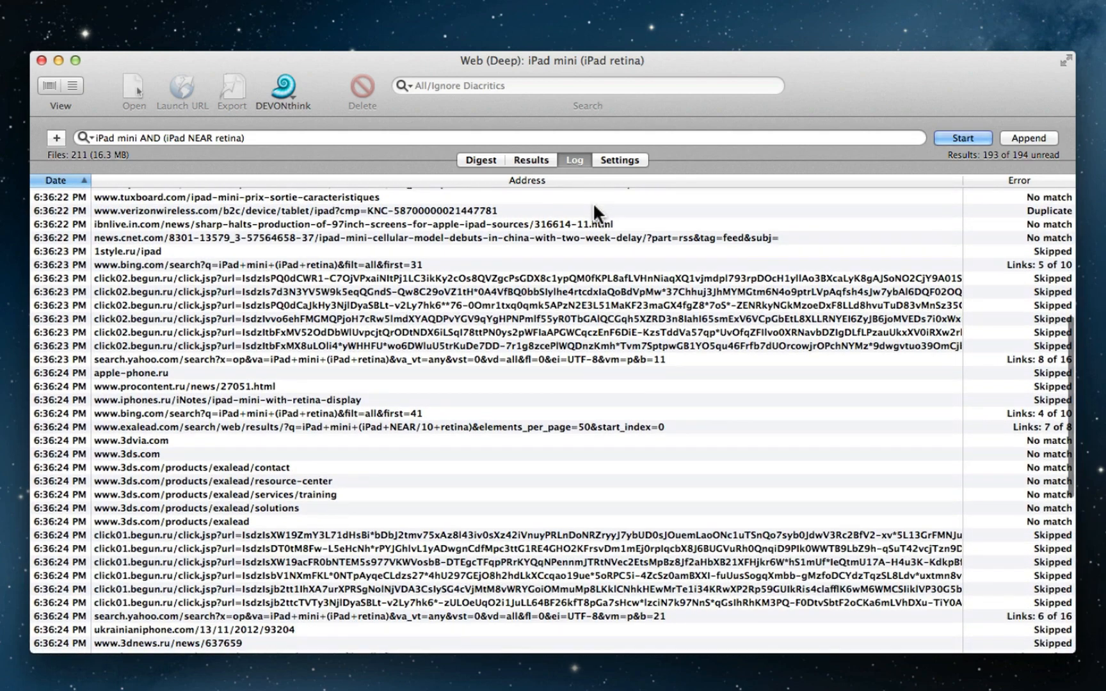
scroll(593, 202, down, 4)
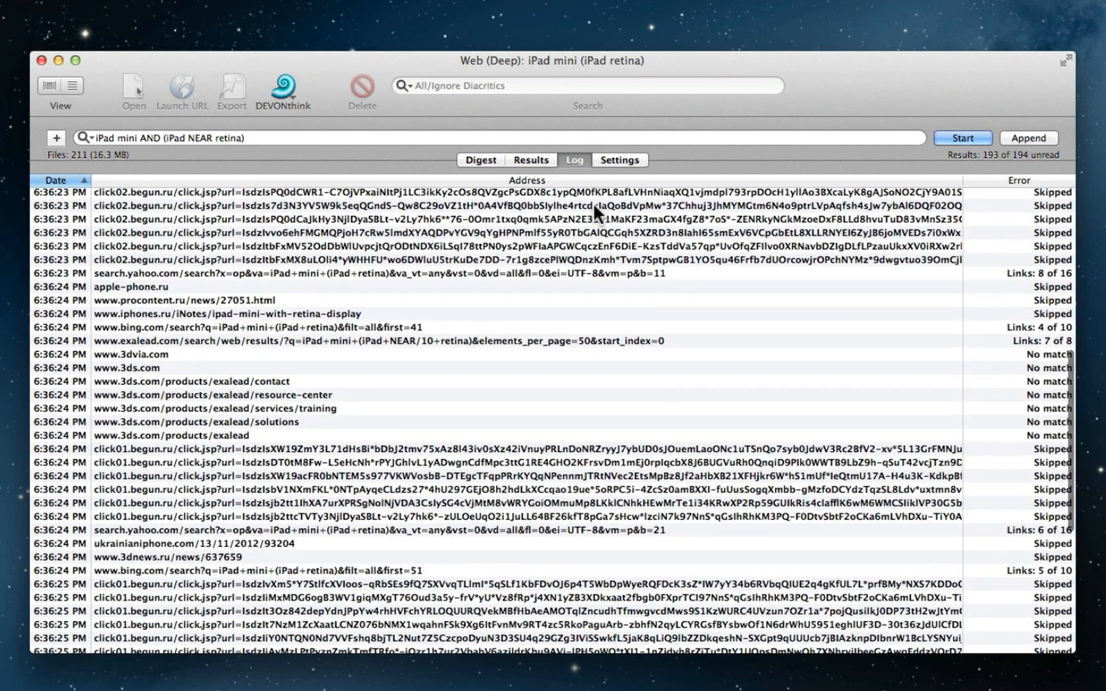
scroll(595, 210, down, 7)
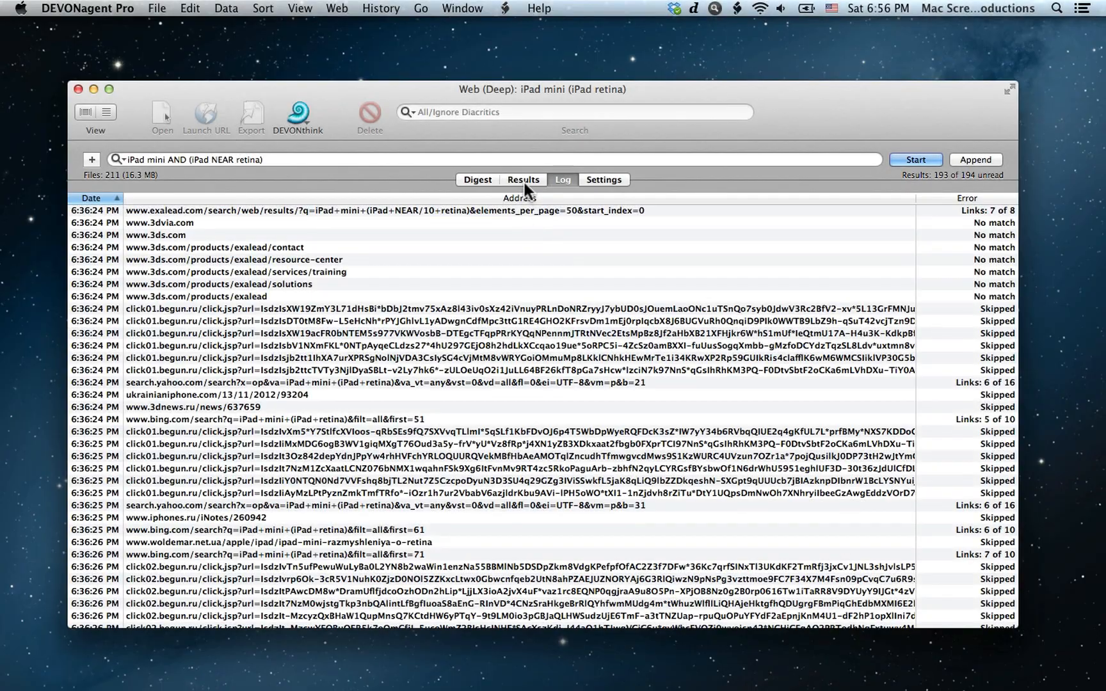
click(524, 181)
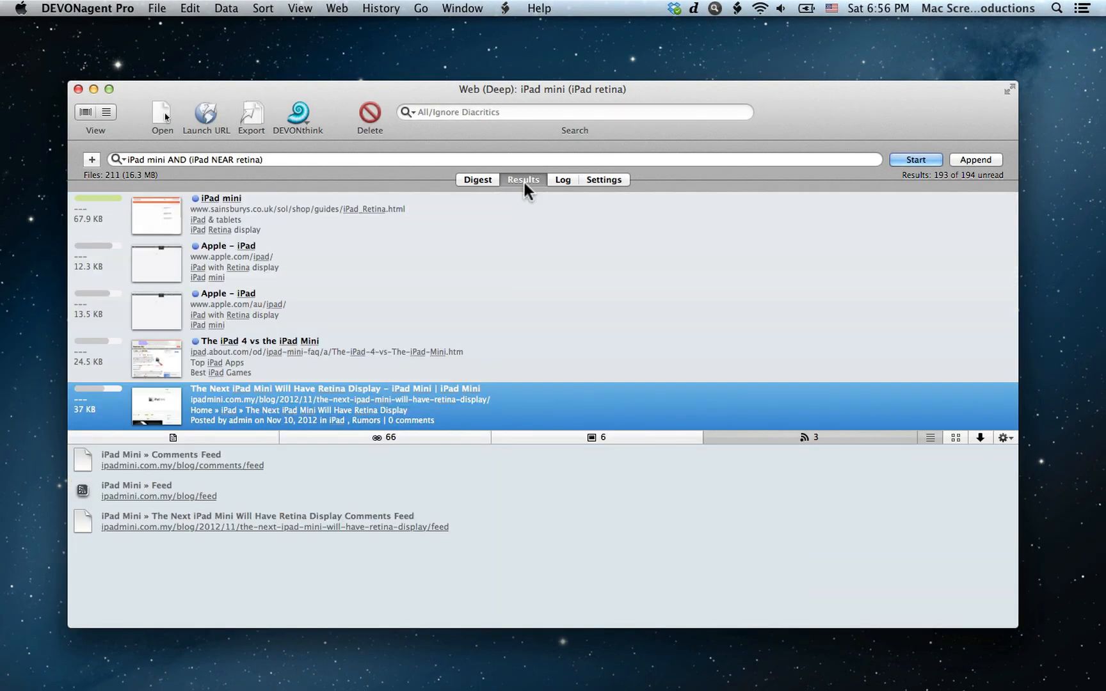
click(368, 301)
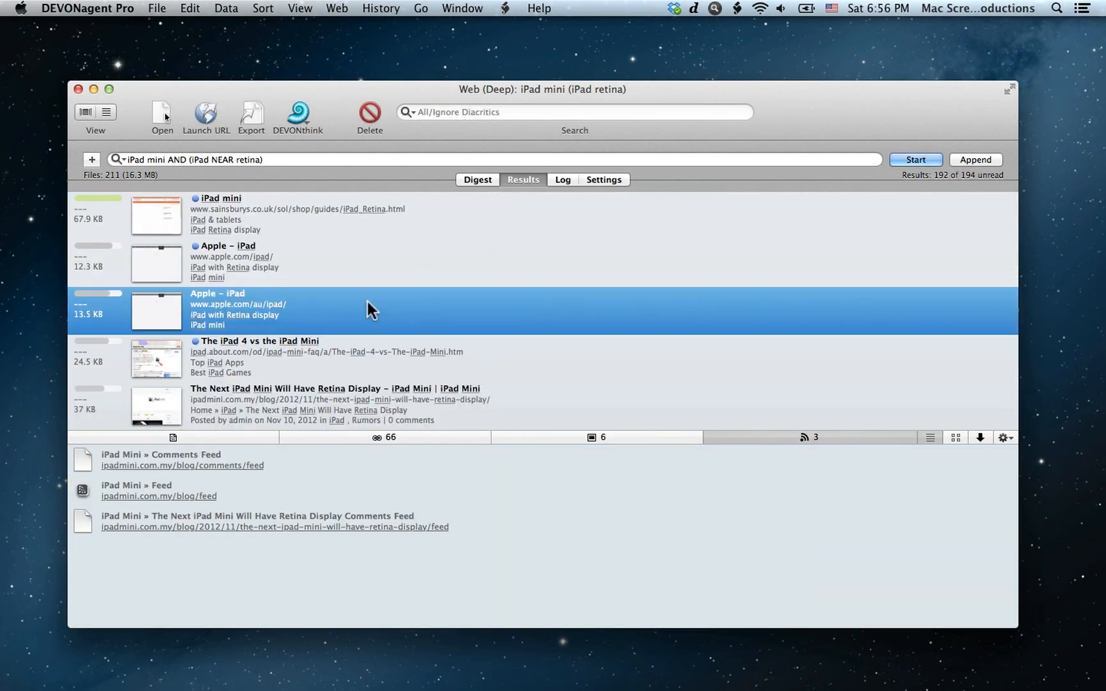
double_click(368, 302)
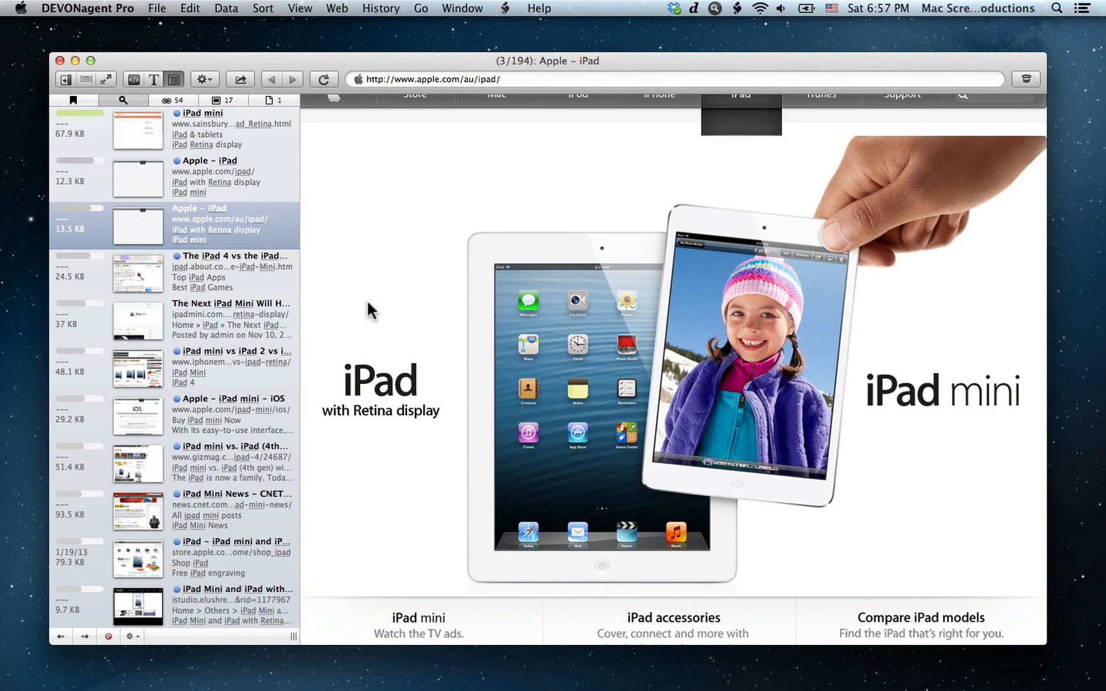
- Display the result "iPad Mini Why is no retina screen?" and switch its page to HTML source view
scroll(256, 331, down, 10)
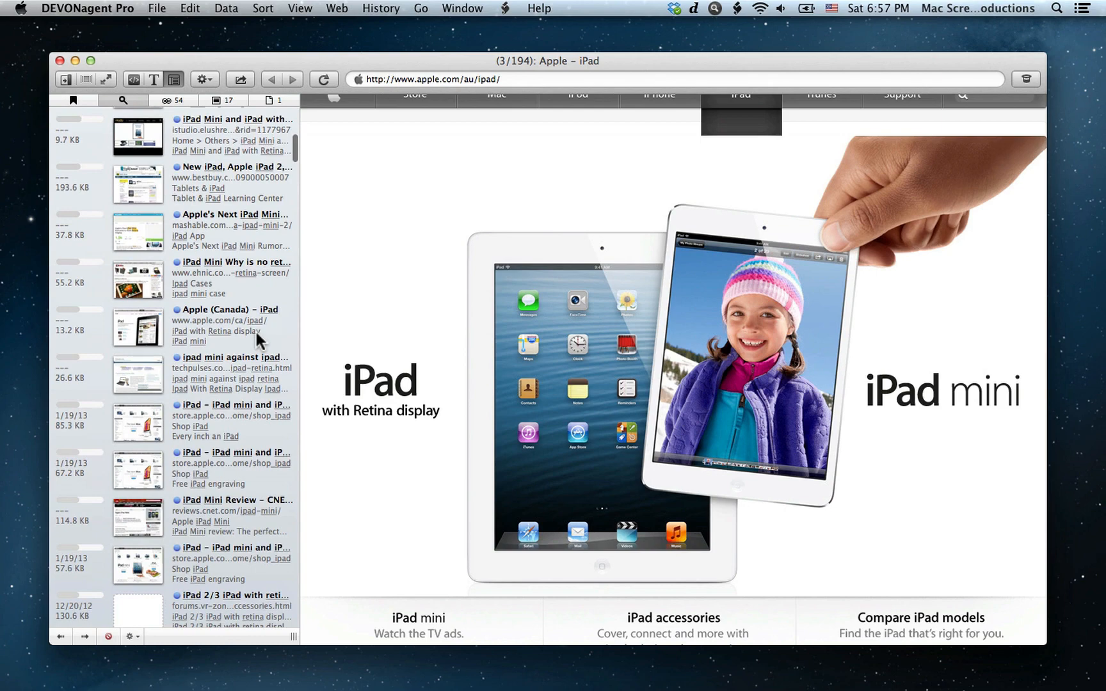
click(225, 281)
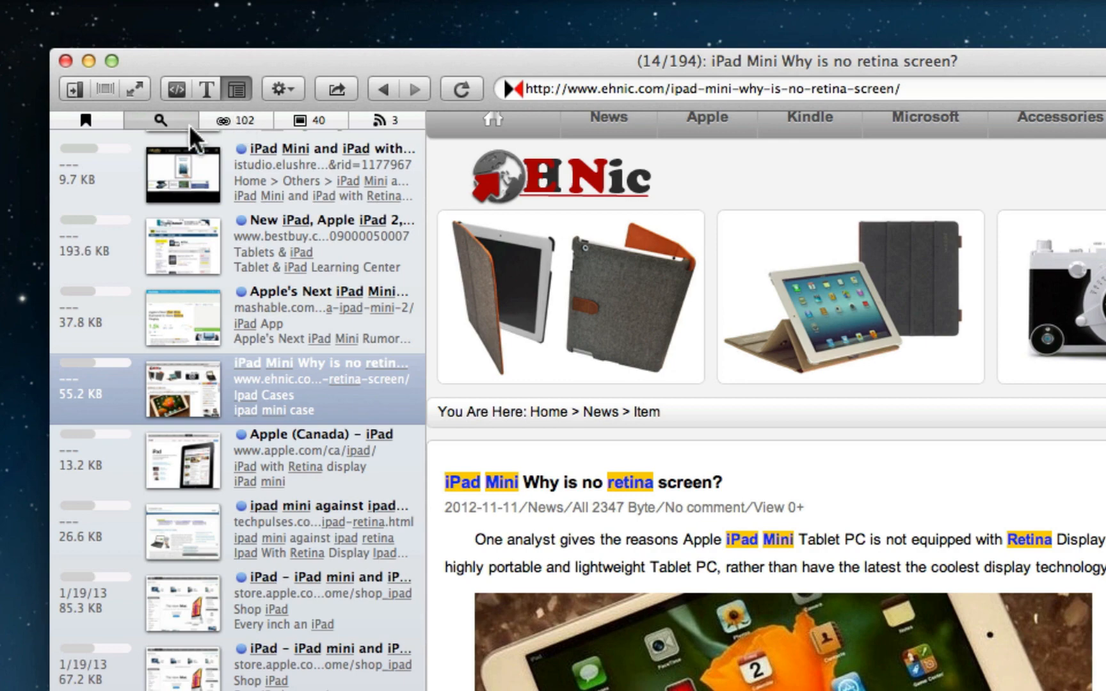
click(176, 91)
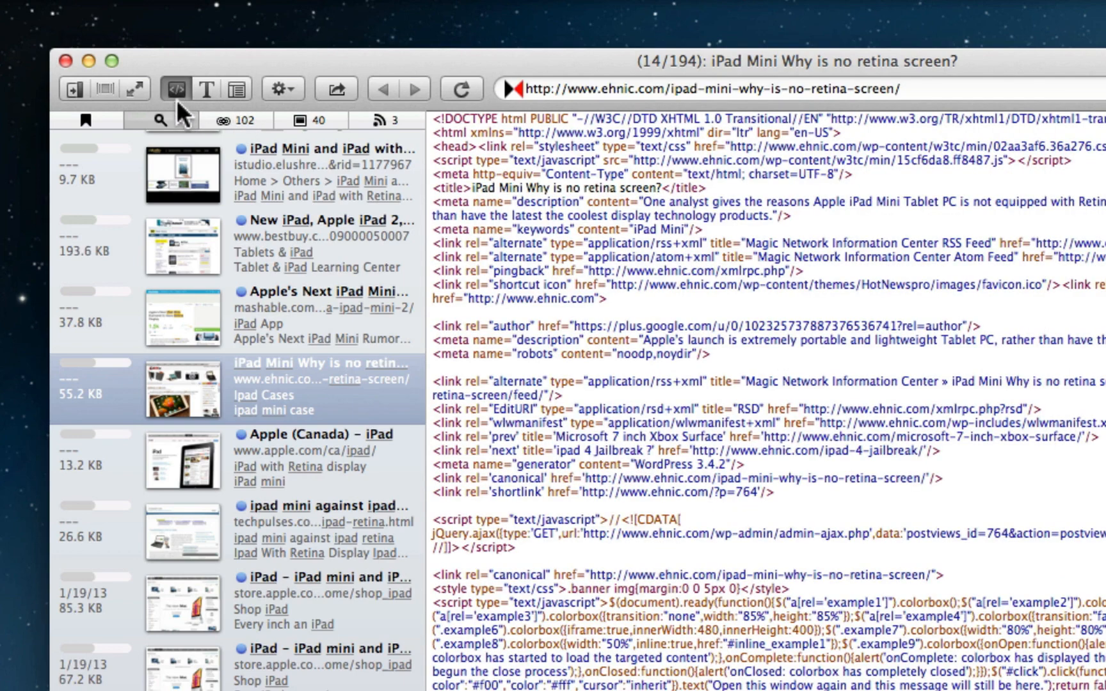
- View the displayed result as plain text and as the rendered web page, and list its links and images
click(206, 90)
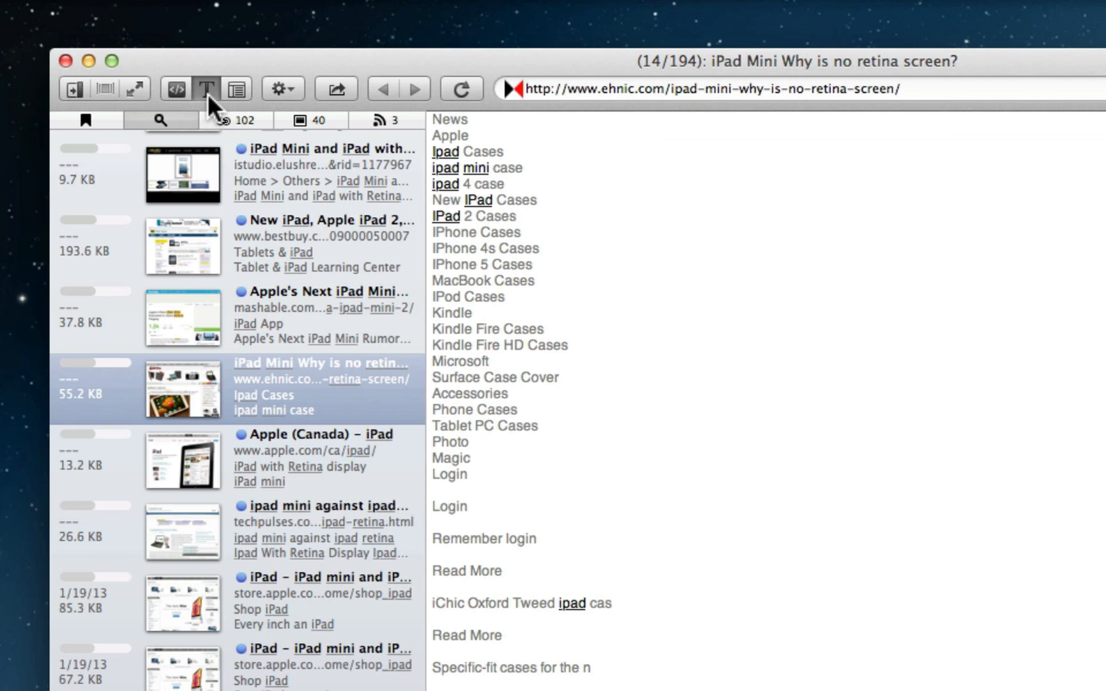
click(237, 90)
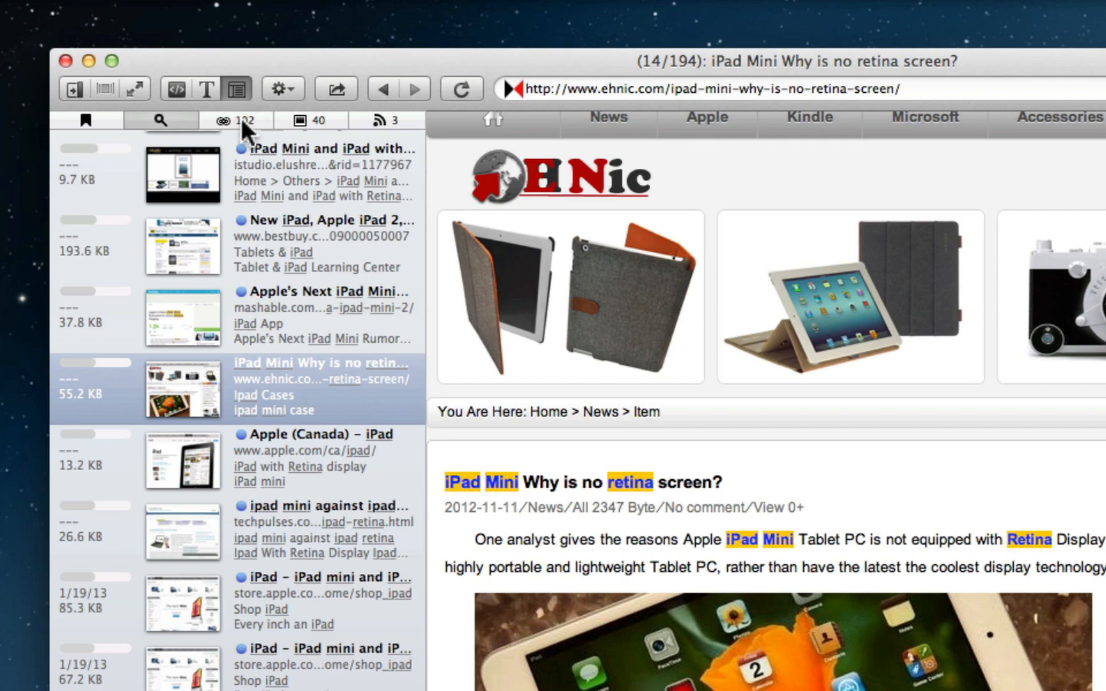
click(241, 118)
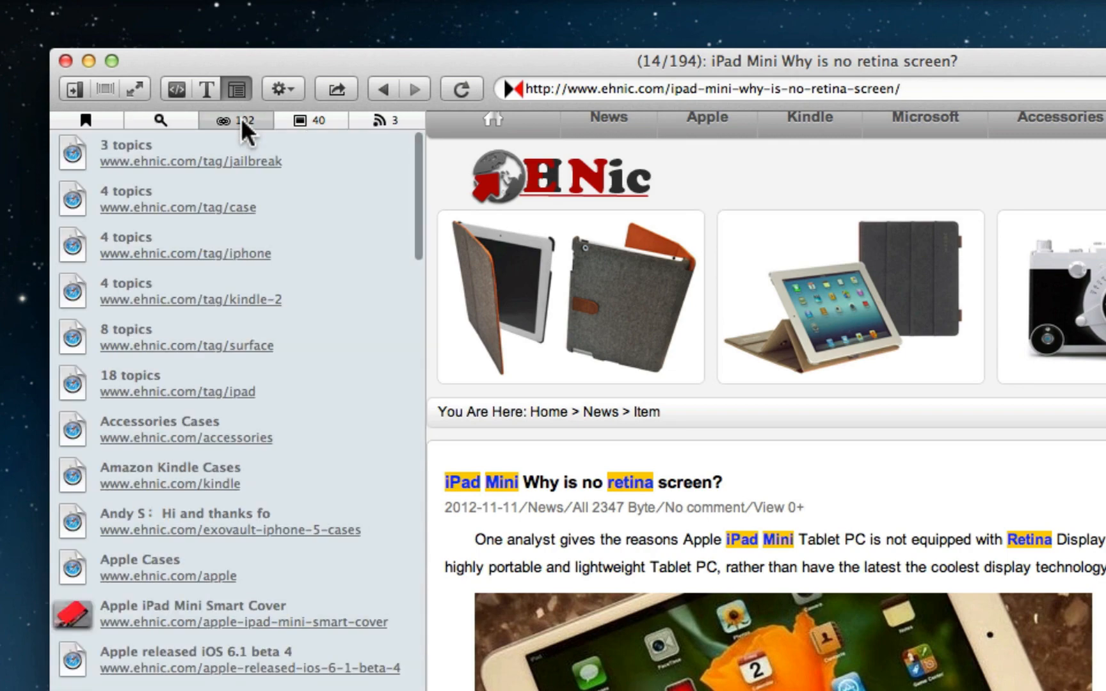
click(316, 121)
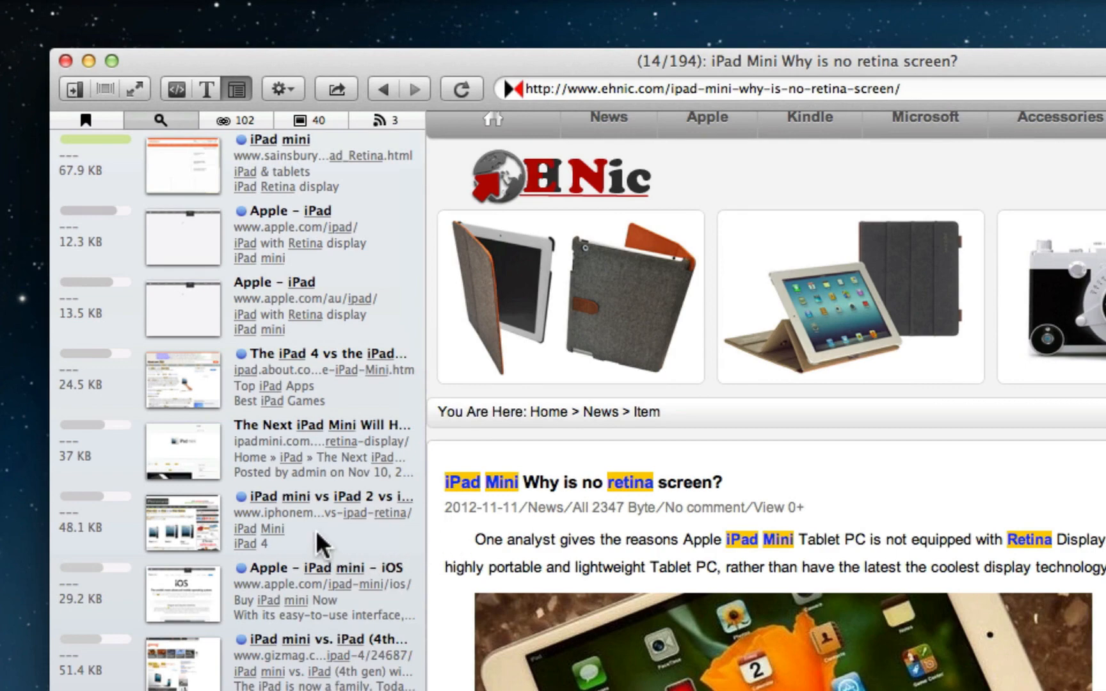
- Delete "The Next iPad Mini Will Have Retina Display" from the search results
right_click(300, 448)
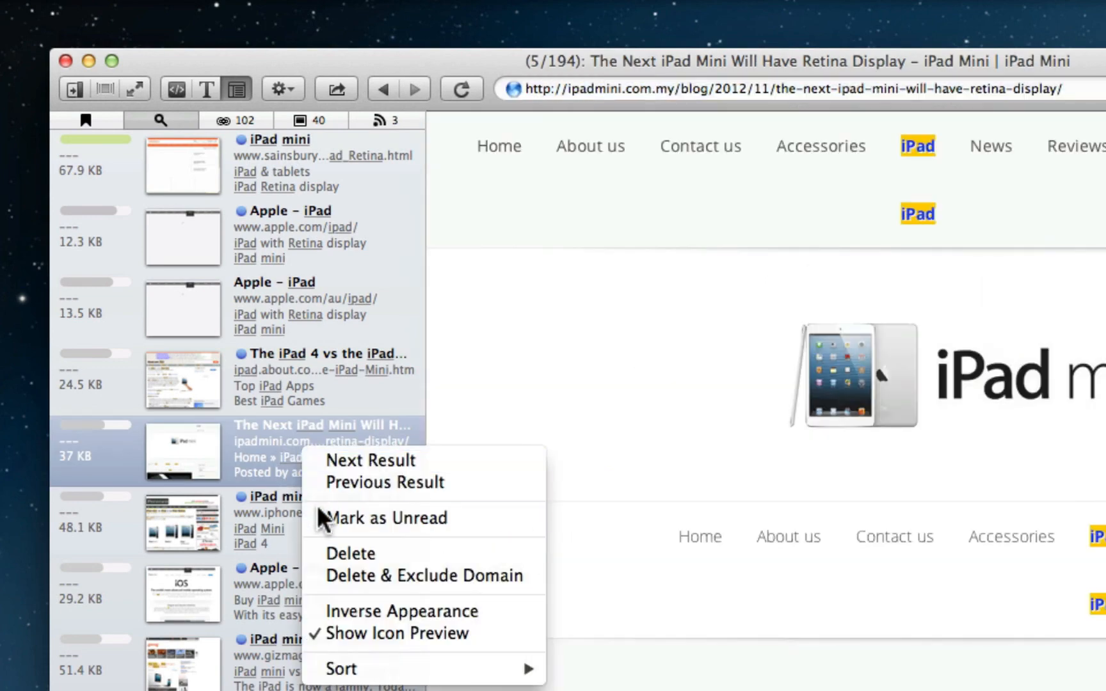
click(350, 553)
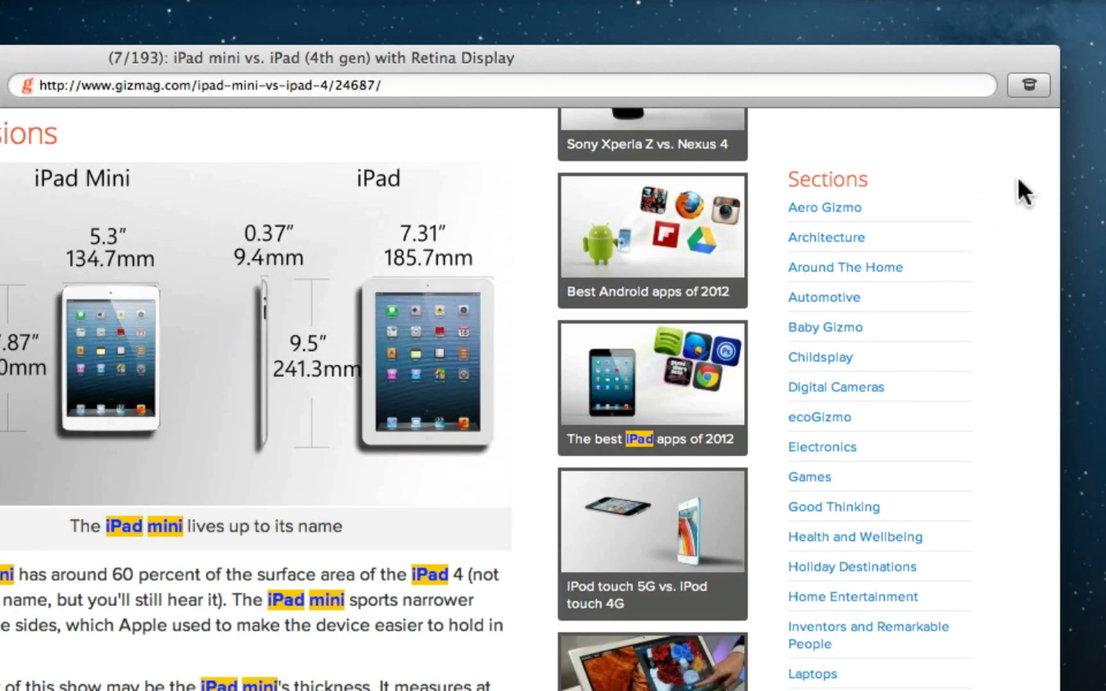
- Look through the related search results and web pages listed for the article "iPad mini vs. iPad (4th gen) with Retina Display"
click(1032, 92)
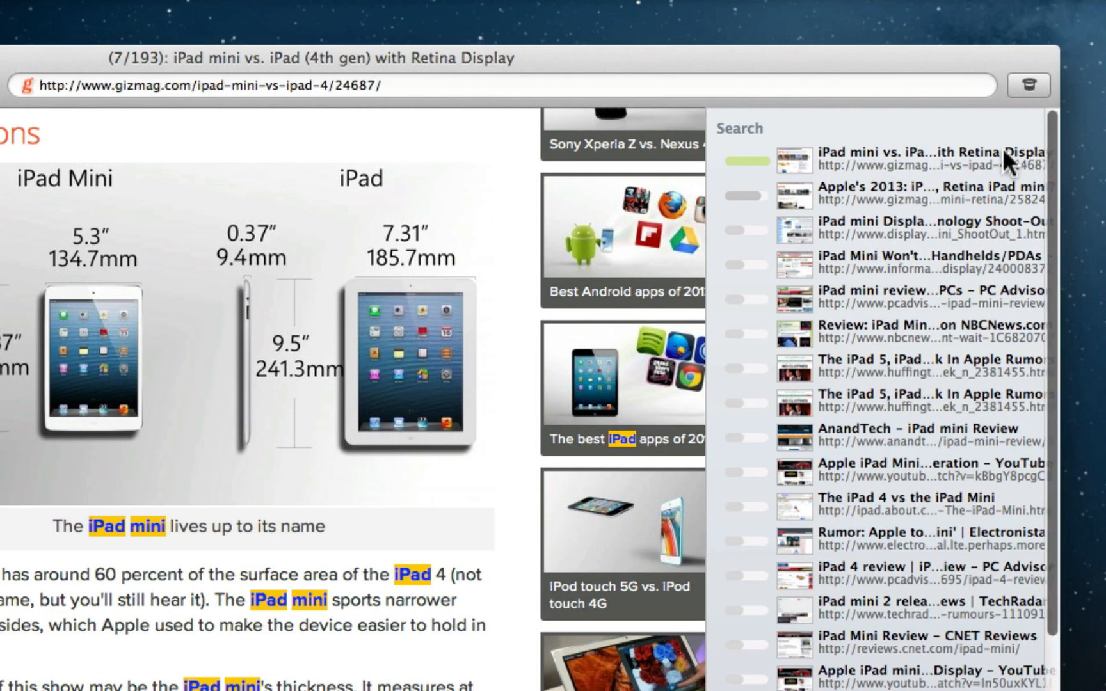
scroll(940, 158, down, 5)
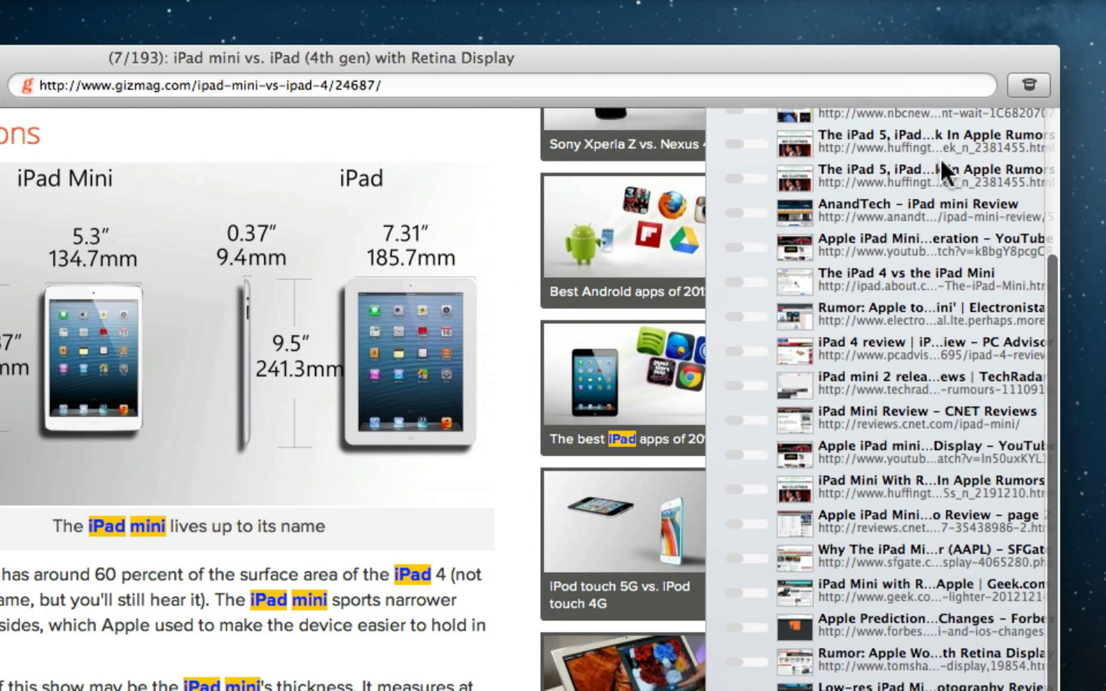
scroll(940, 158, down, 5)
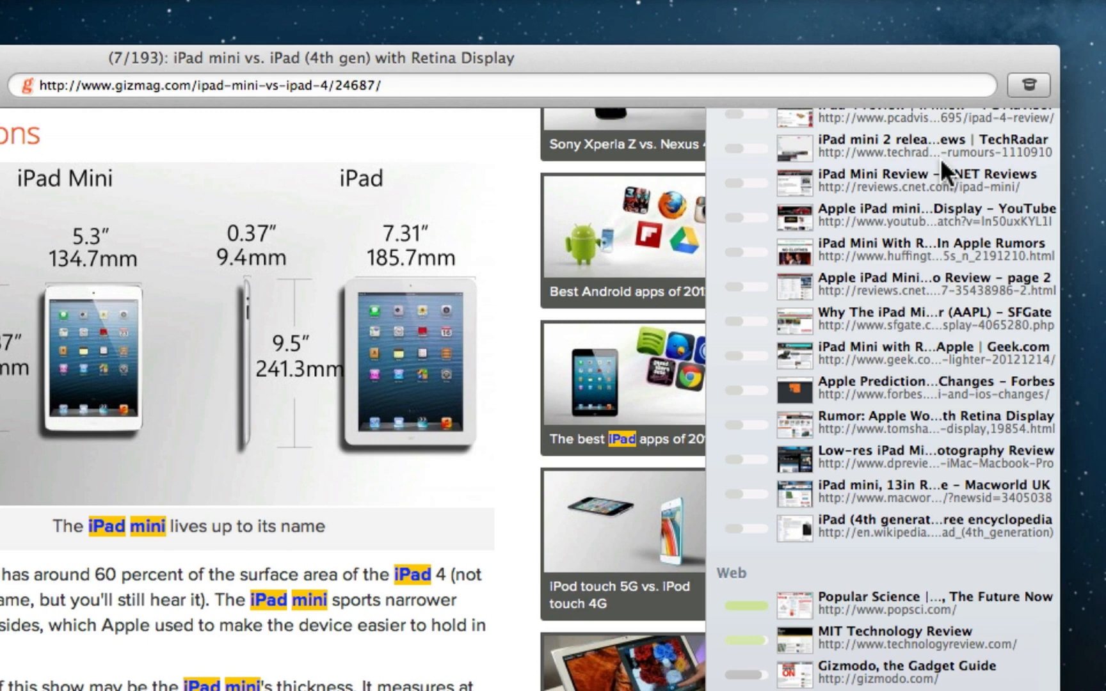
click(1022, 86)
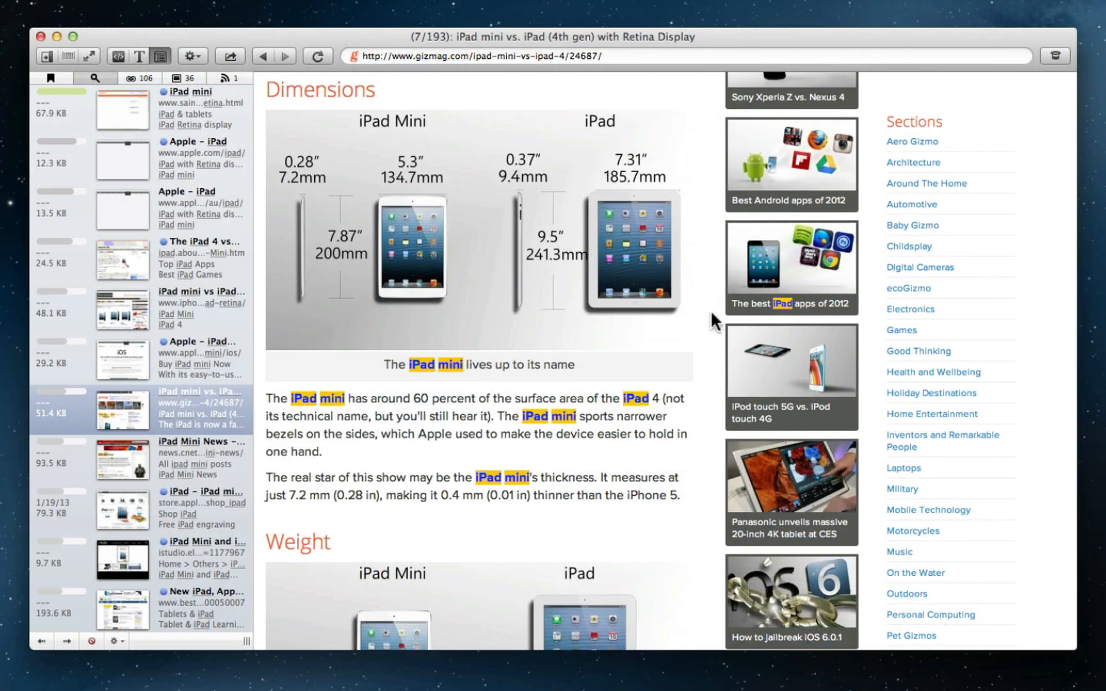
- Read the Gizmag article's comparison of dimensions, weight, display and processor
scroll(711, 312, down, 5)
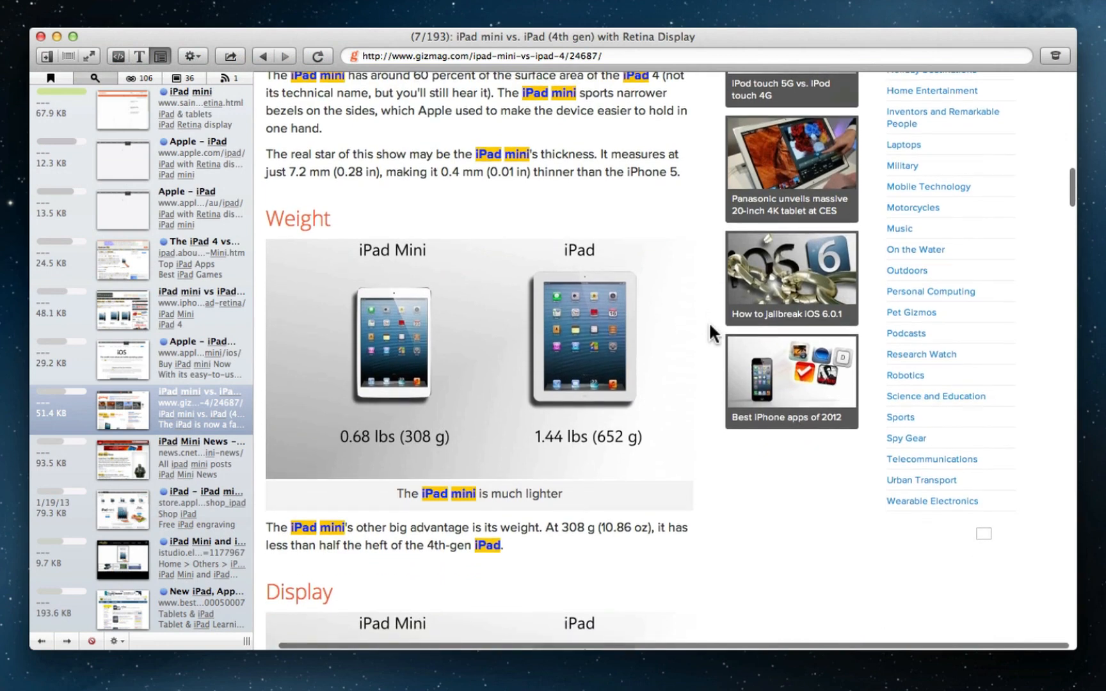
scroll(709, 322, down, 2)
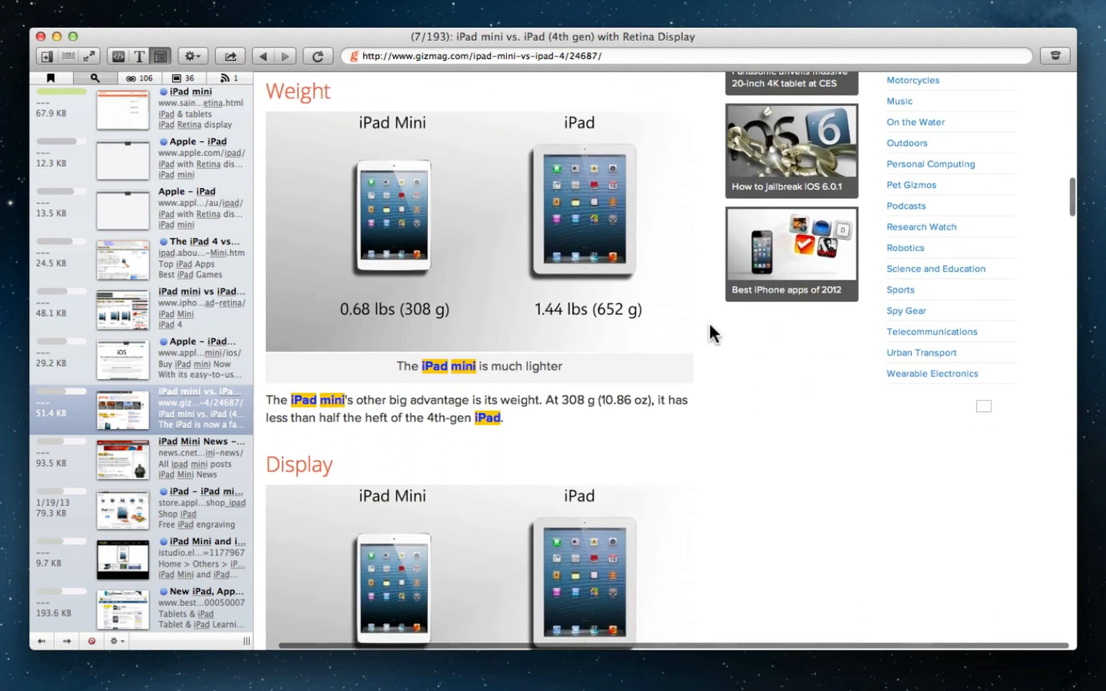
scroll(709, 325, down, 5)
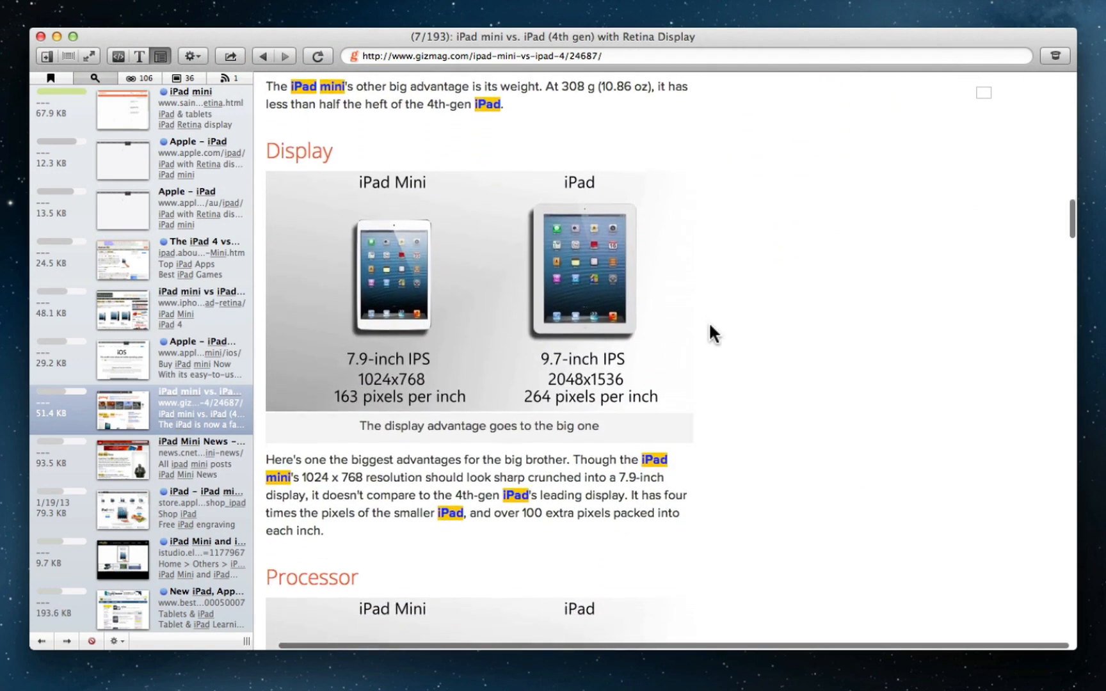
scroll(710, 325, down, 4)
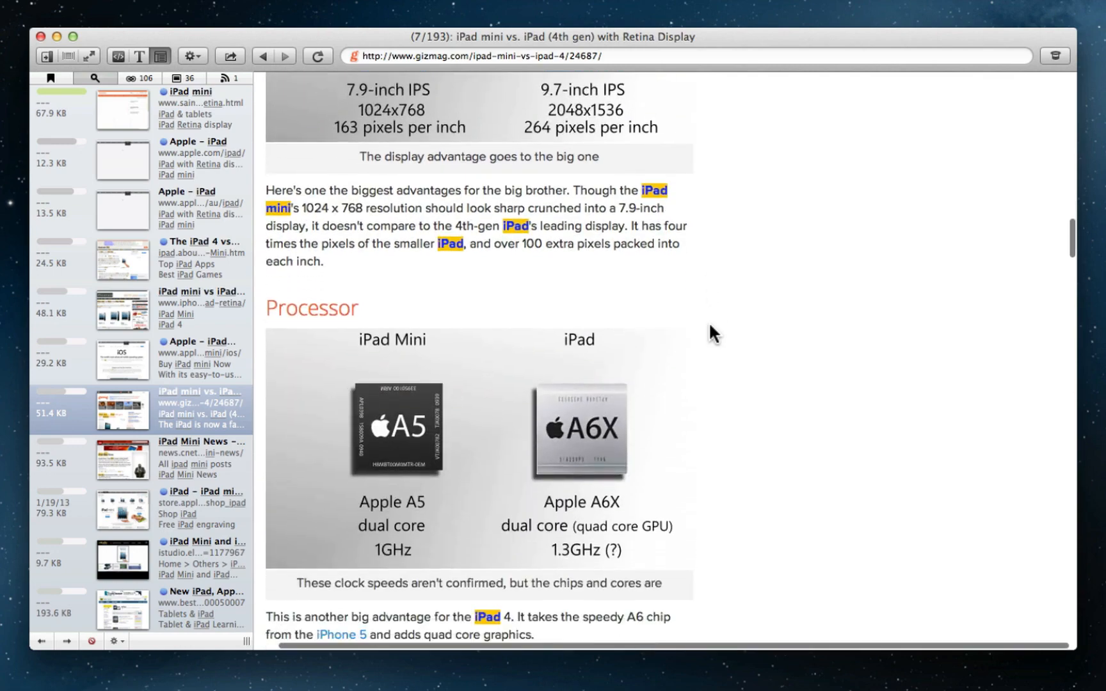
scroll(710, 325, down, 2)
scroll(709, 321, down, 2)
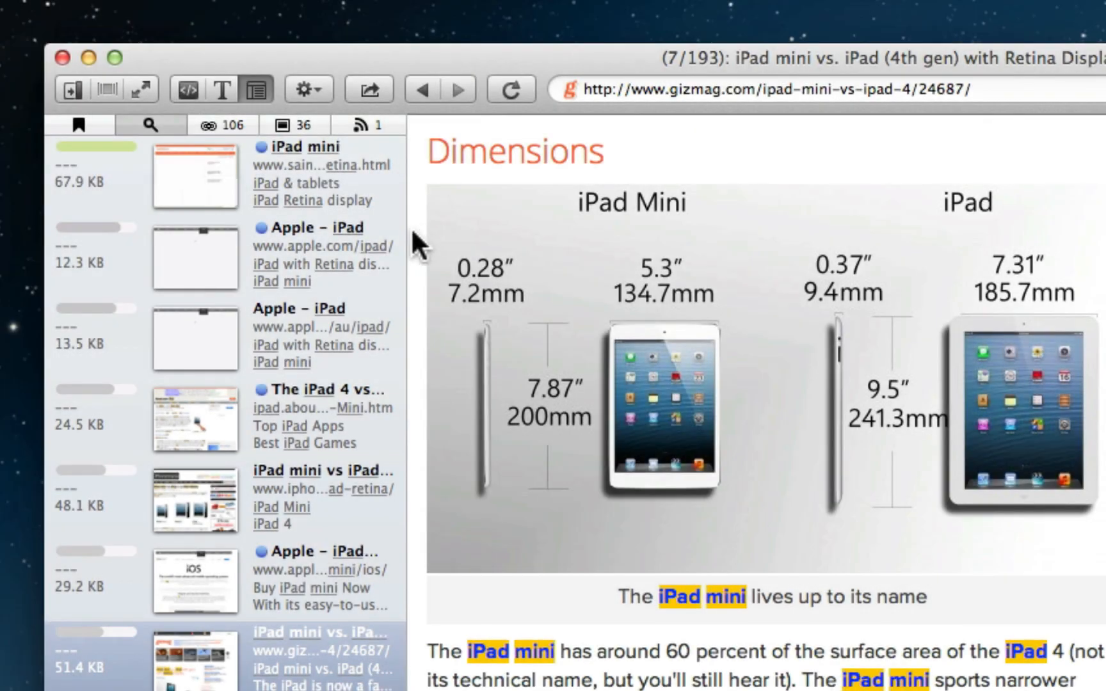
- Add the Gizmag article to the archive and open the Archive window
click(321, 87)
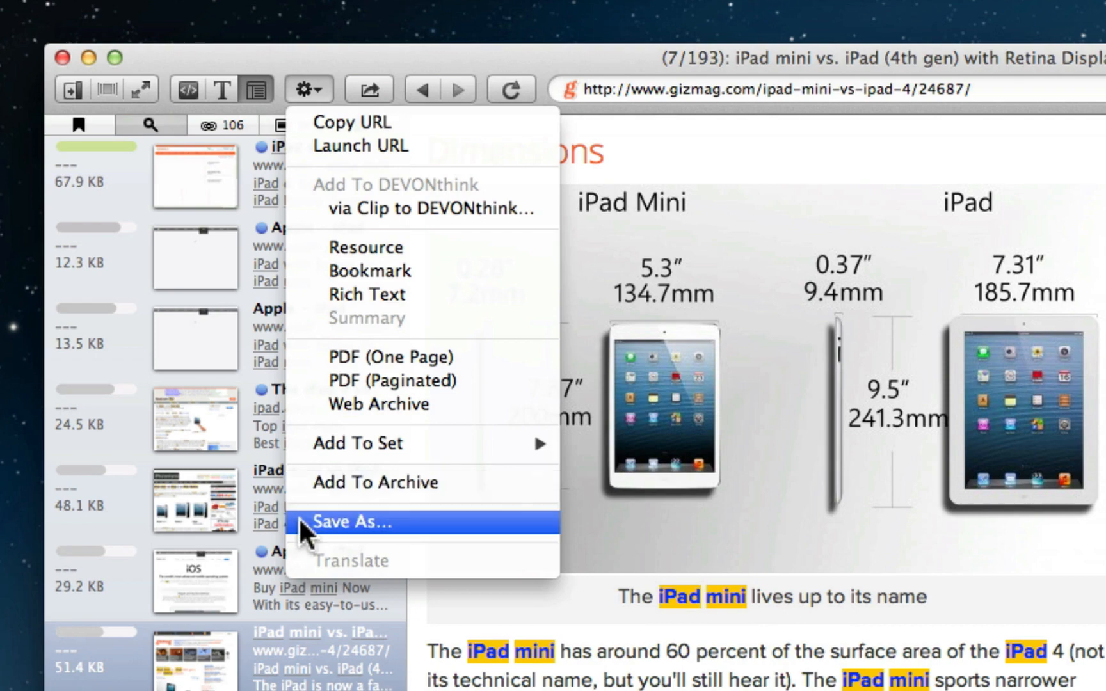
click(301, 479)
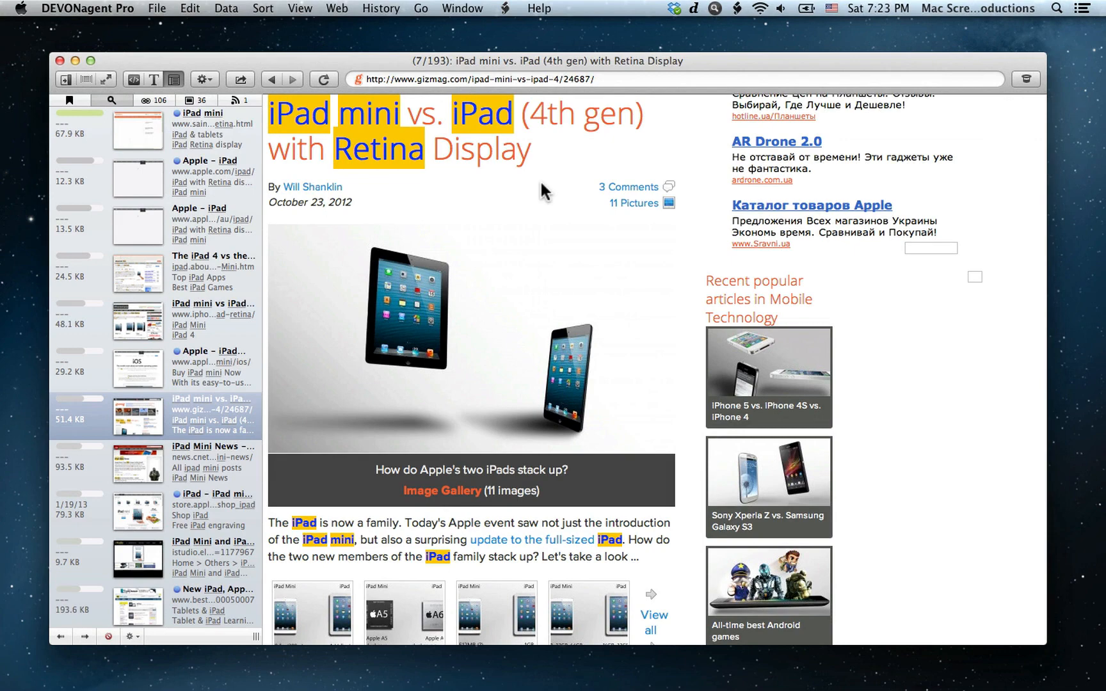
key(super+shift+a)
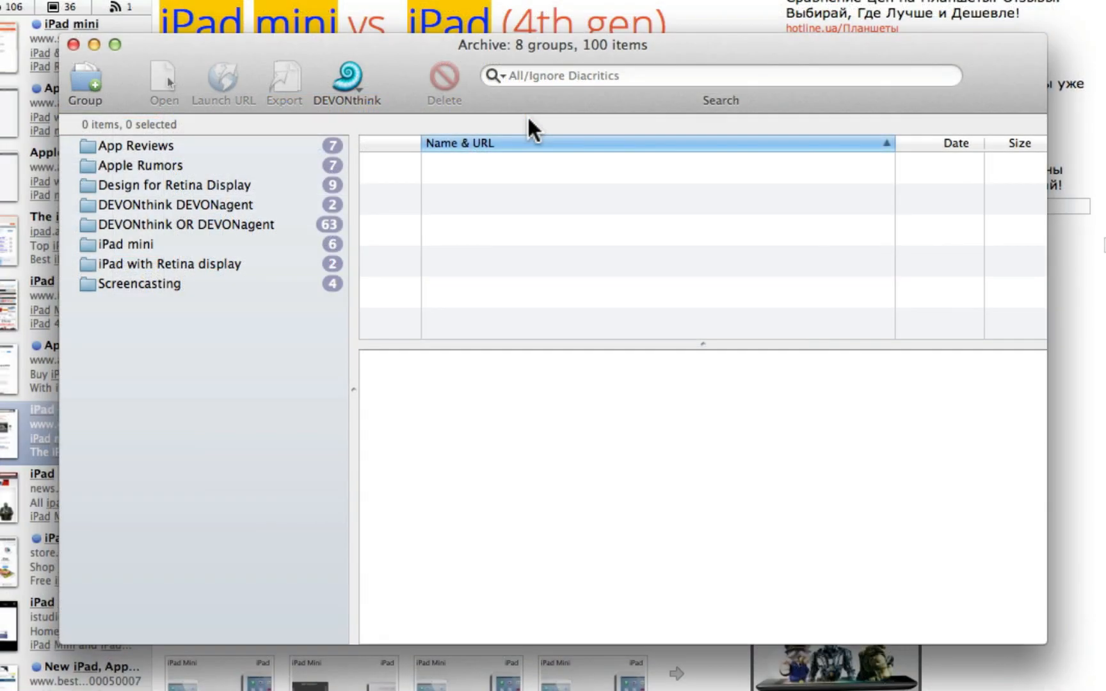
- Show the archive's iPad mini group and read the stored text of "iPad | iPad mini | Verizon Wireless"
click(290, 244)
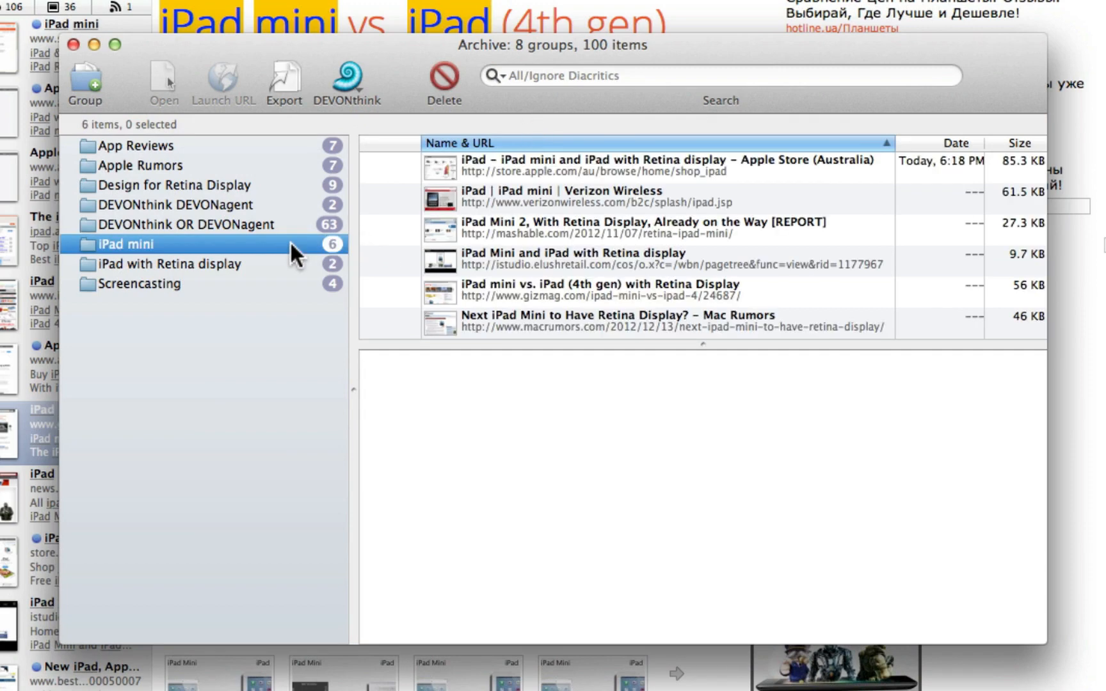
click(505, 201)
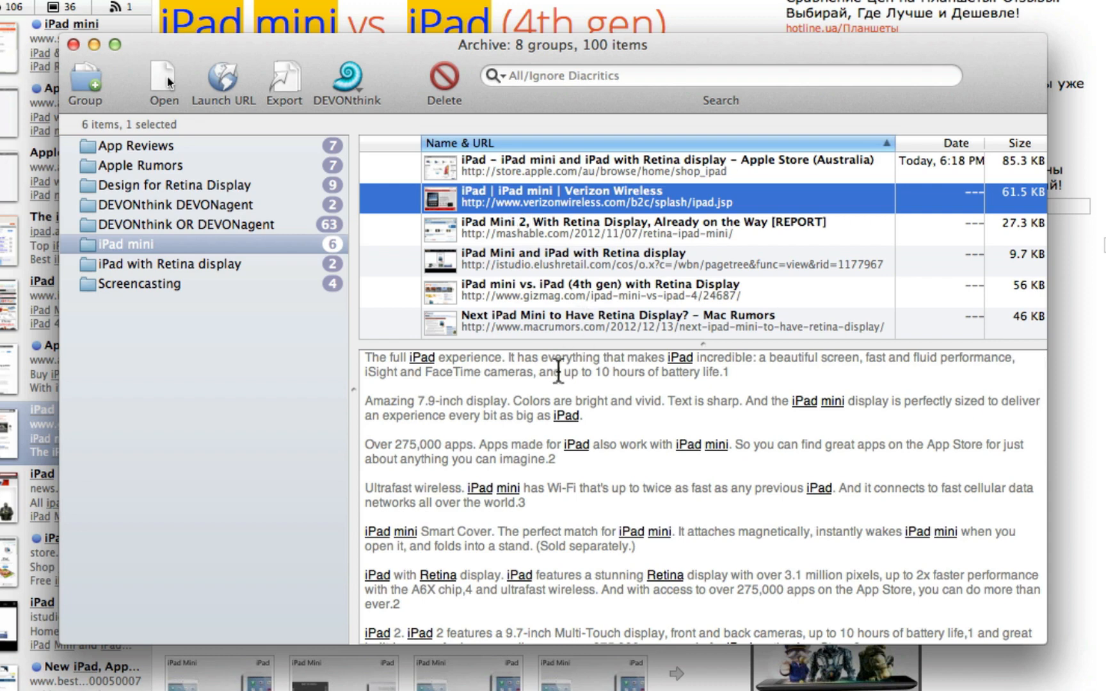
scroll(558, 371, down, 10)
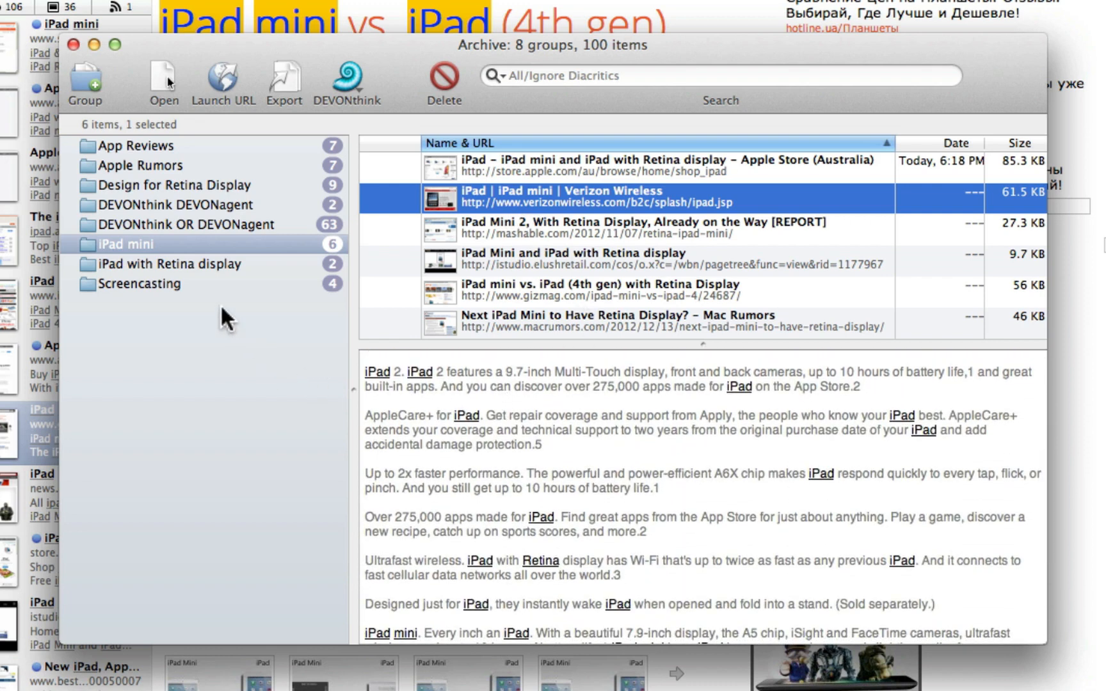
- Create a new archive group named "iPad" and move it out of the iPad mini group to the top level
click(87, 79)
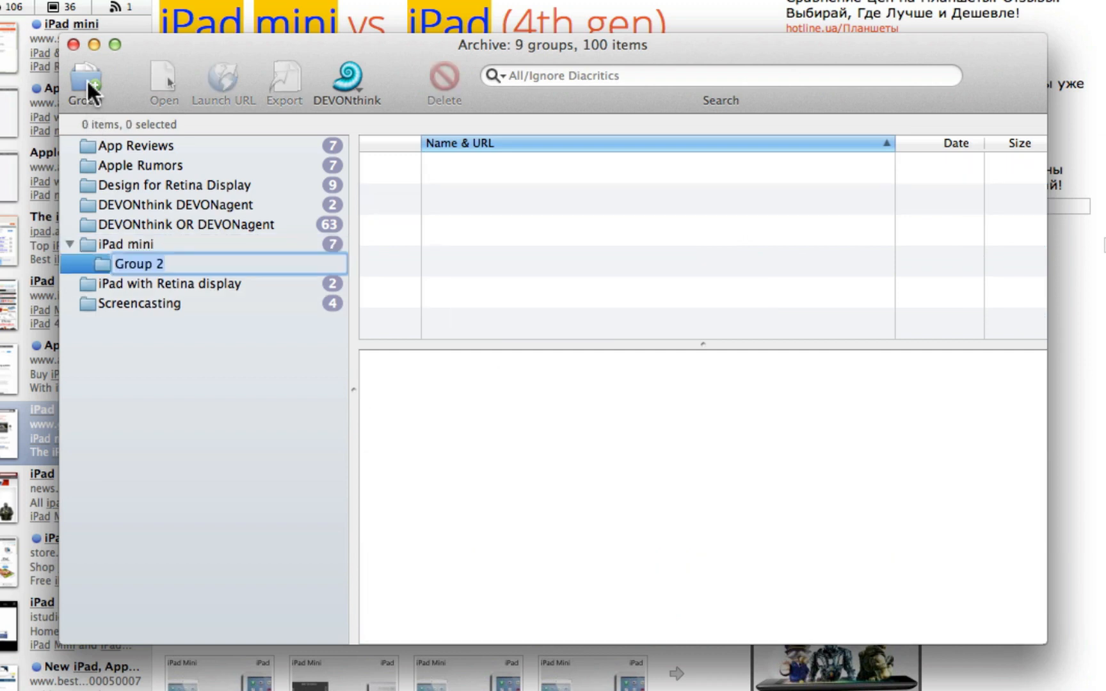
text(iPad)
key(Return)
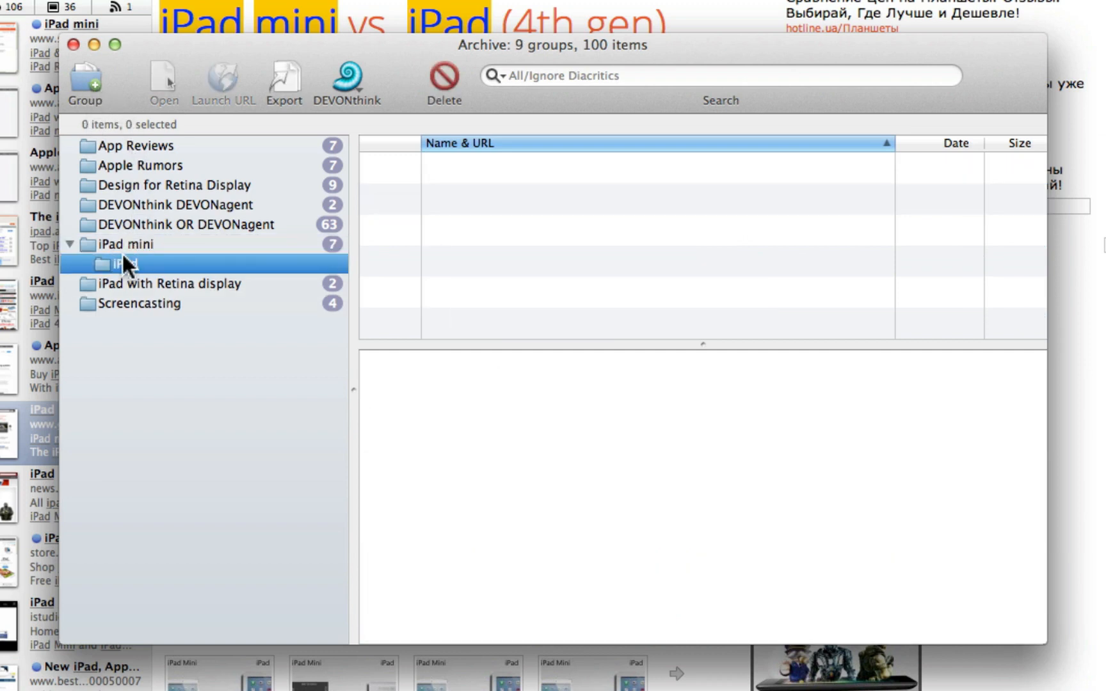
drag(124, 257, 99, 330)
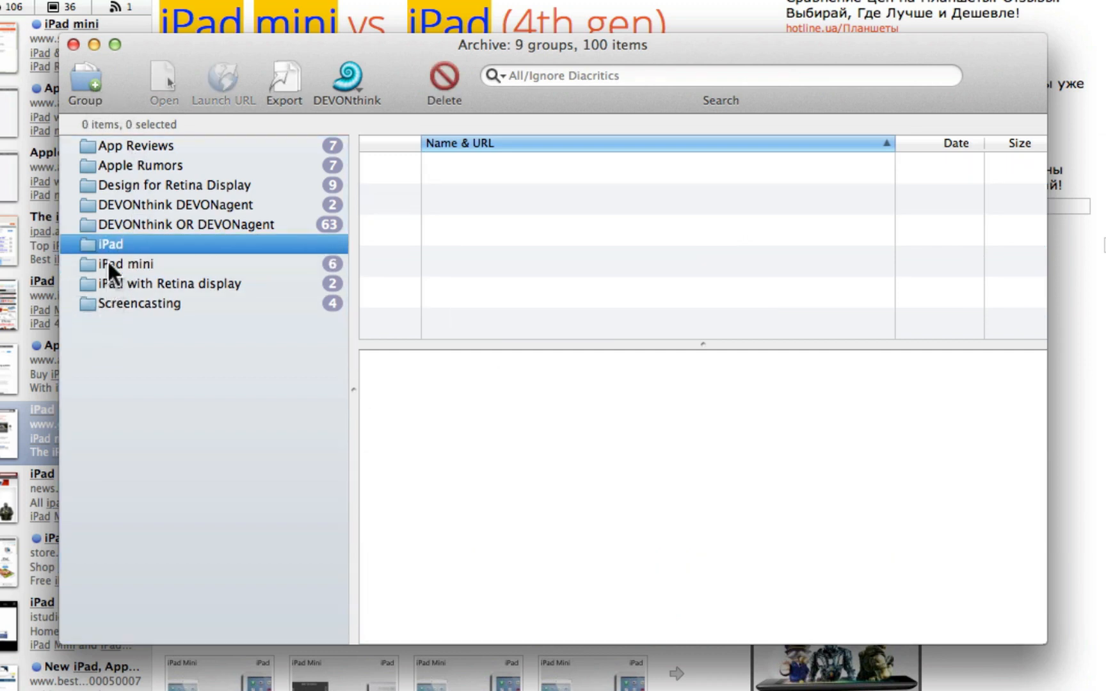
- Move the "iPad mini" and "iPad with Retina display" groups into the iPad group and expand it
click(107, 261)
shift+click(114, 276)
mouse_move(121, 258)
mouse_down()
mouse_move(139, 249)
mouse_move(126, 240)
mouse_up()
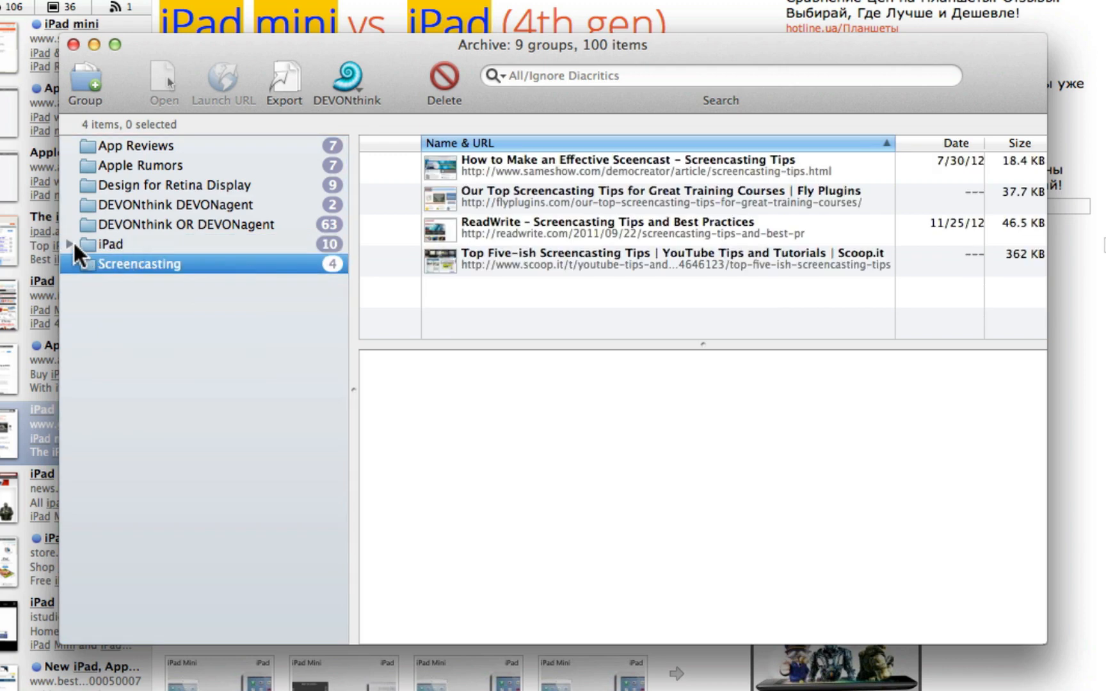
click(69, 244)
- Add the iPad mini group's item "iPad Mini 2, With Retina Display, Already on the Way [REPORT]" to DEVONthink as a summary
click(109, 256)
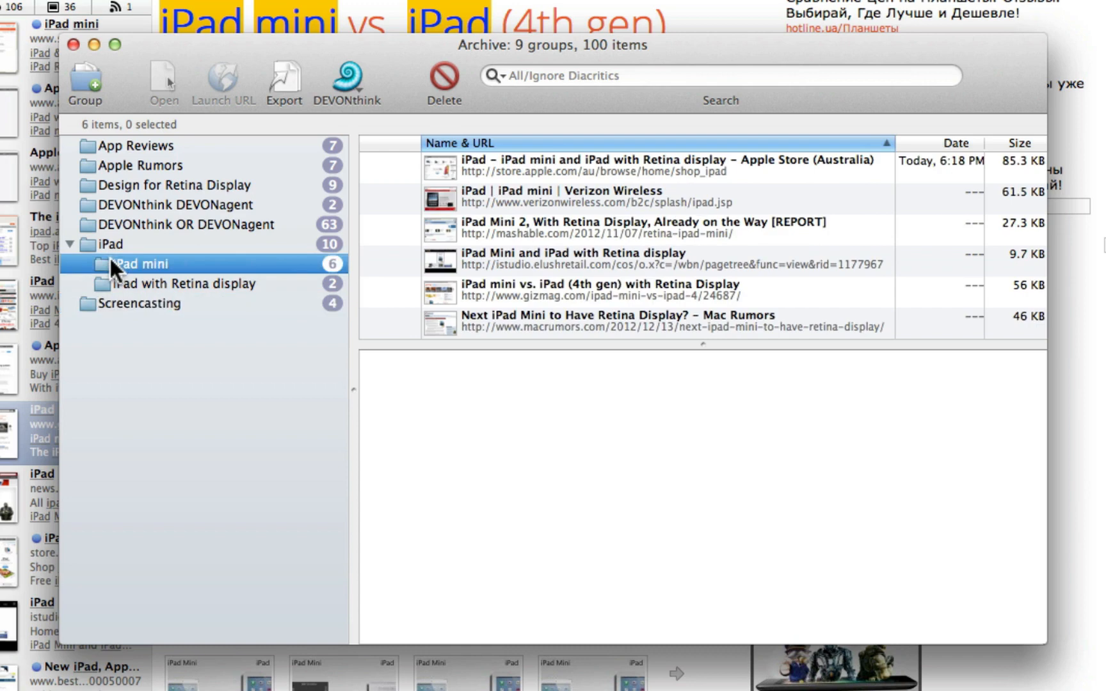
click(478, 224)
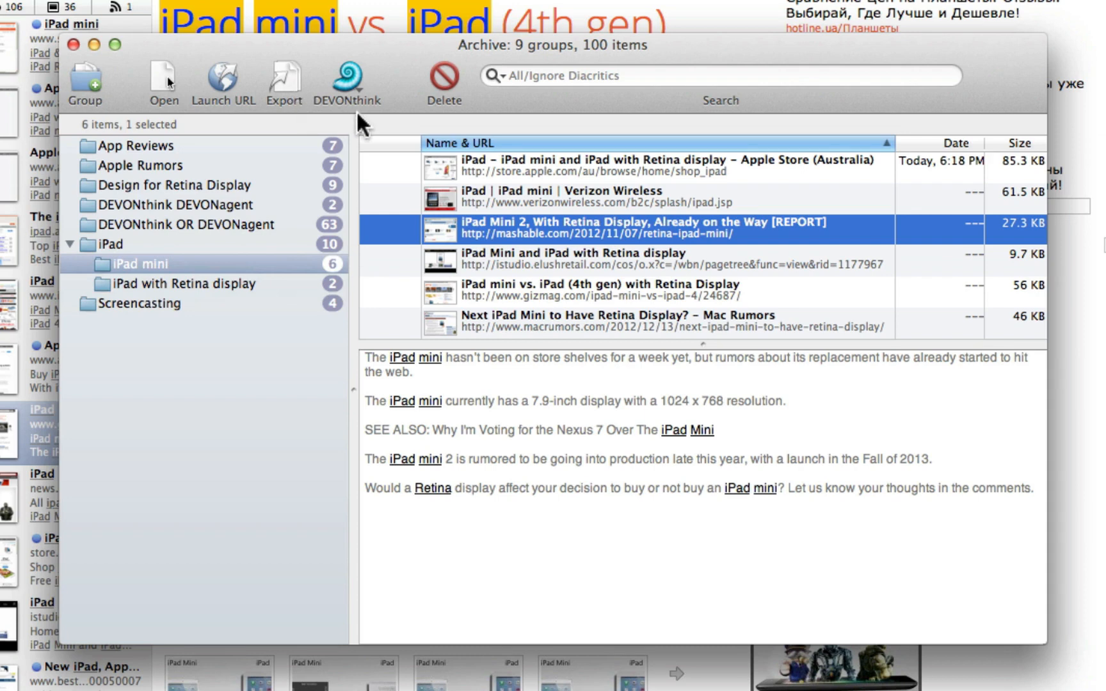
click(361, 81)
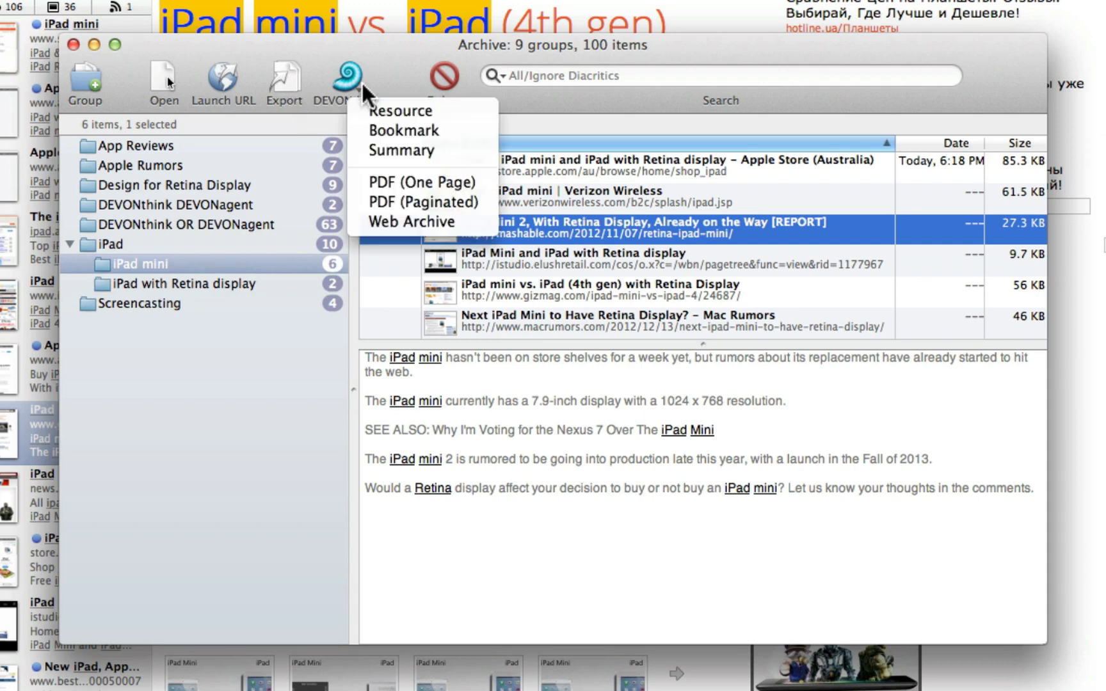
click(369, 148)
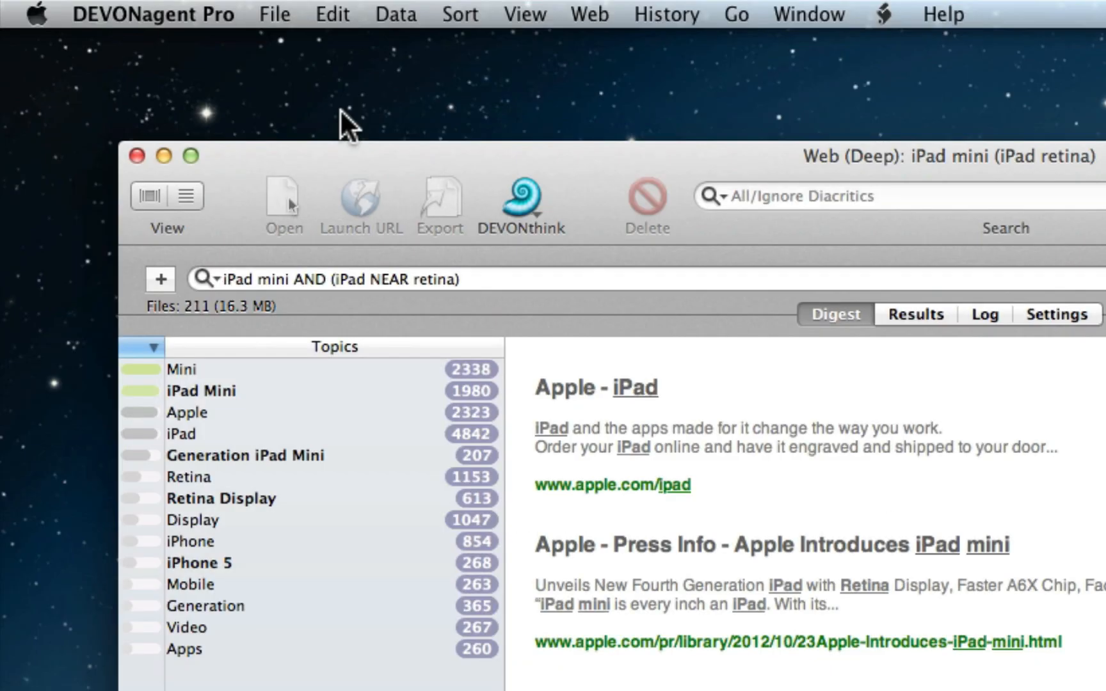
- Export the search report as a PDF named "iPad mini (iPad retina) Search" to the Desktop
click(280, 21)
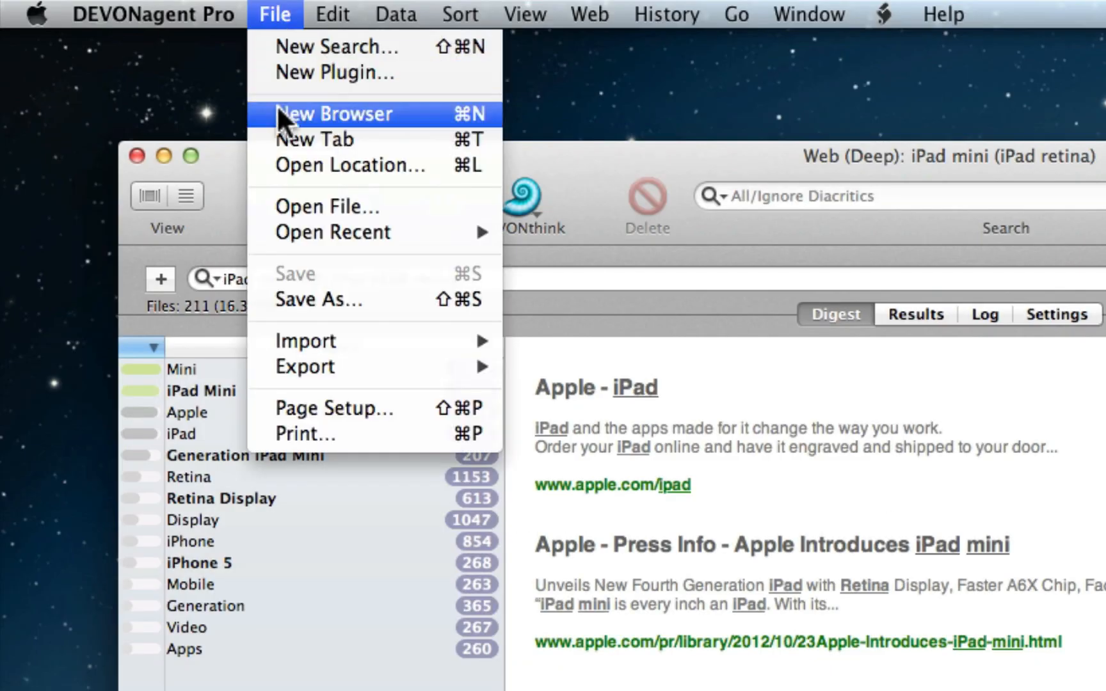
mouse_move(276, 365)
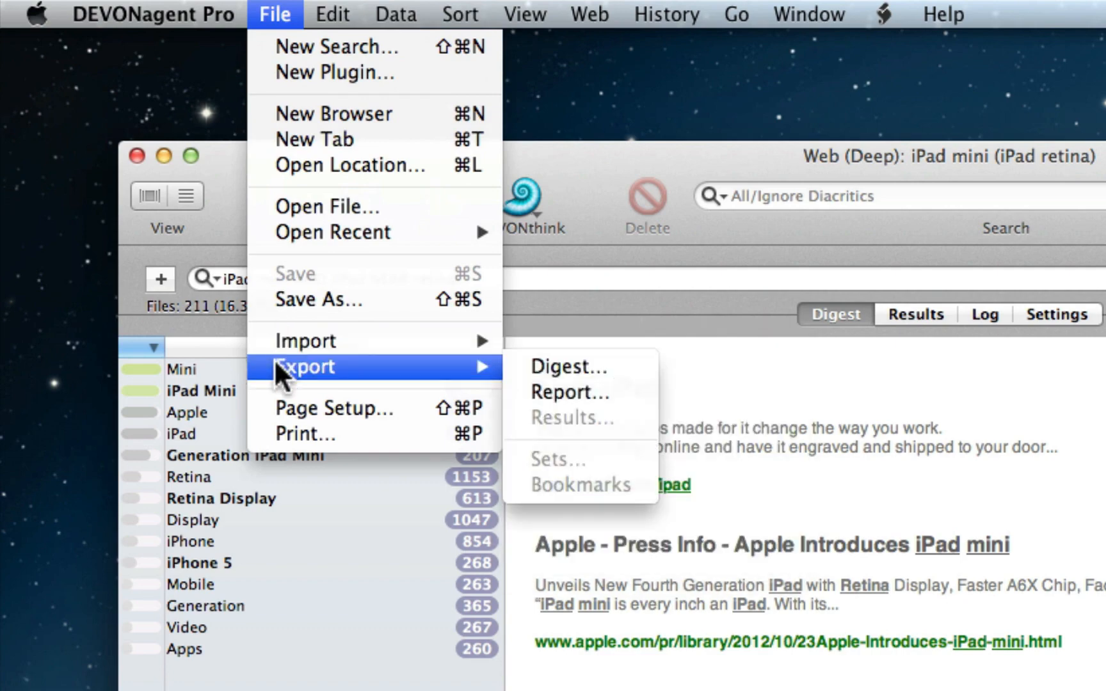
click(513, 398)
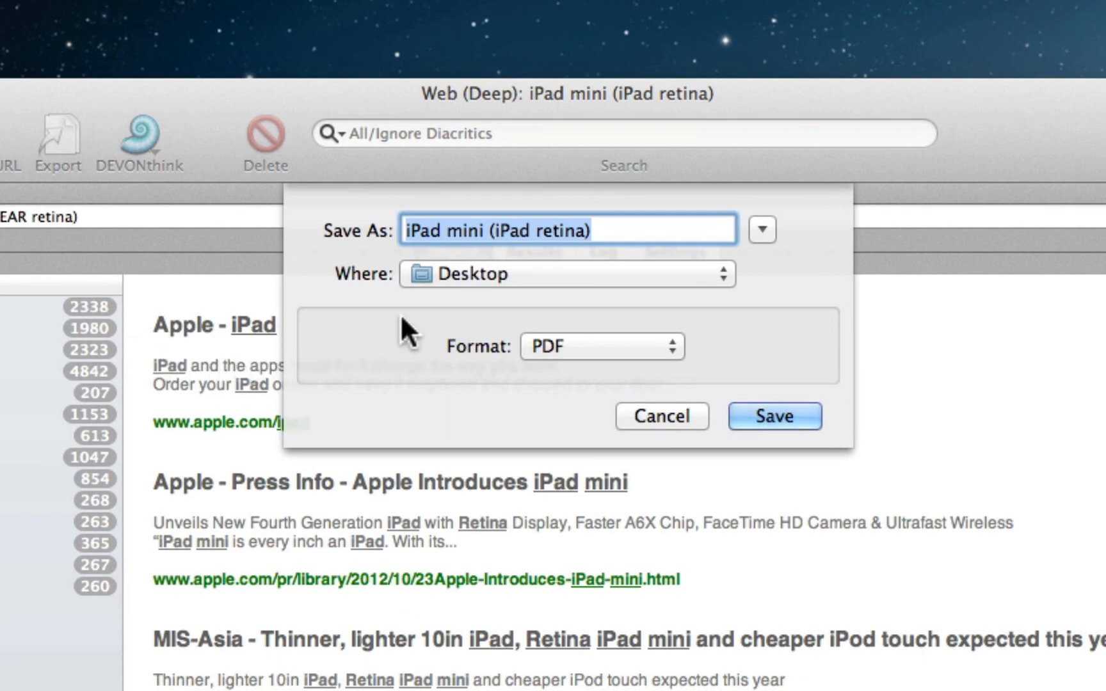
click(596, 340)
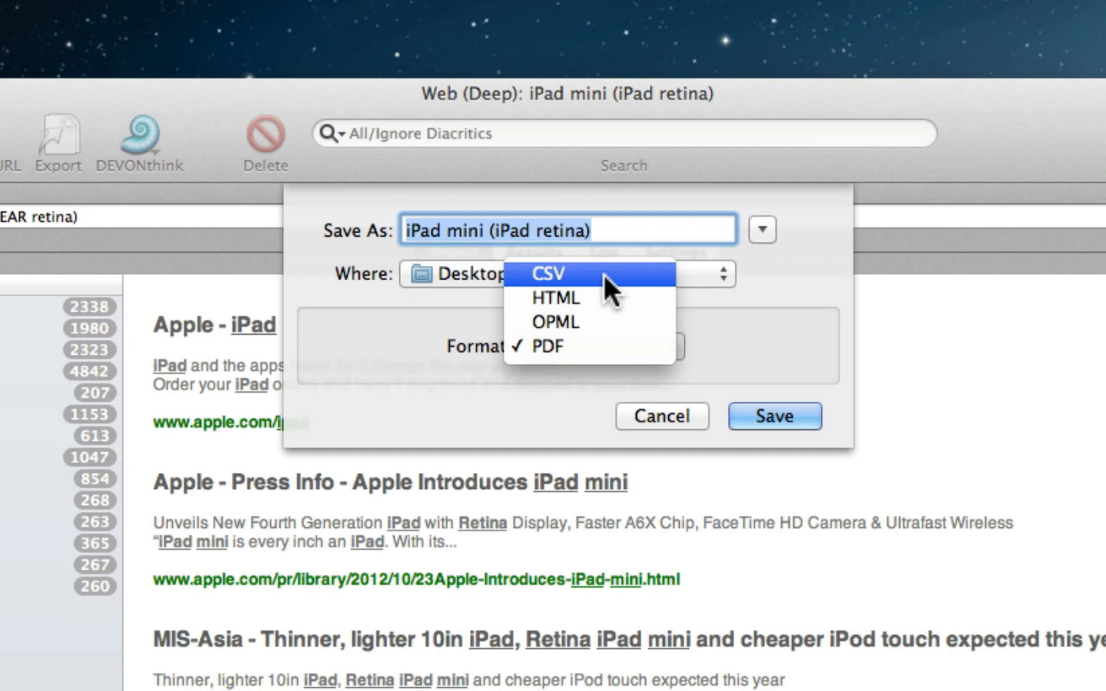
click(615, 343)
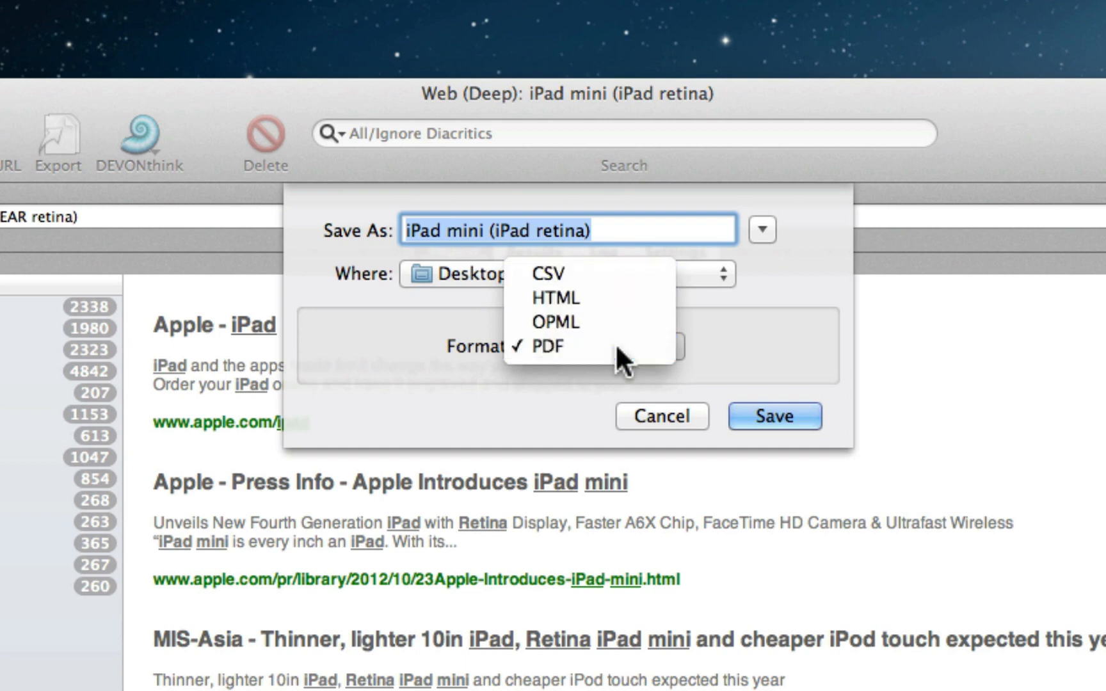
key(Right)
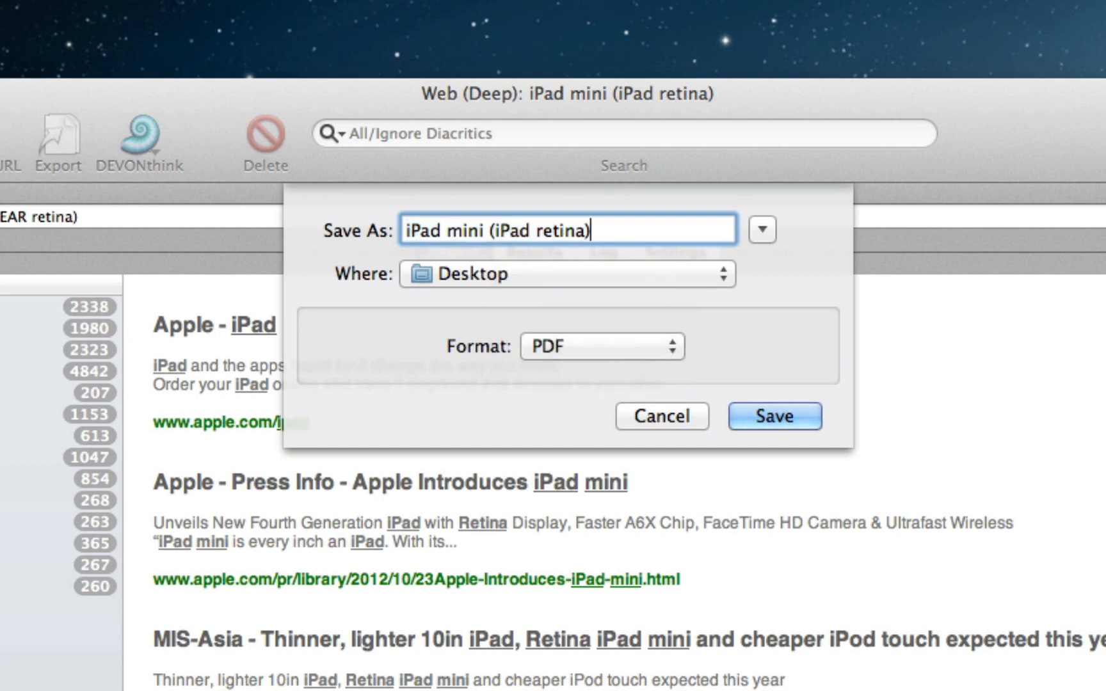
text(Search)
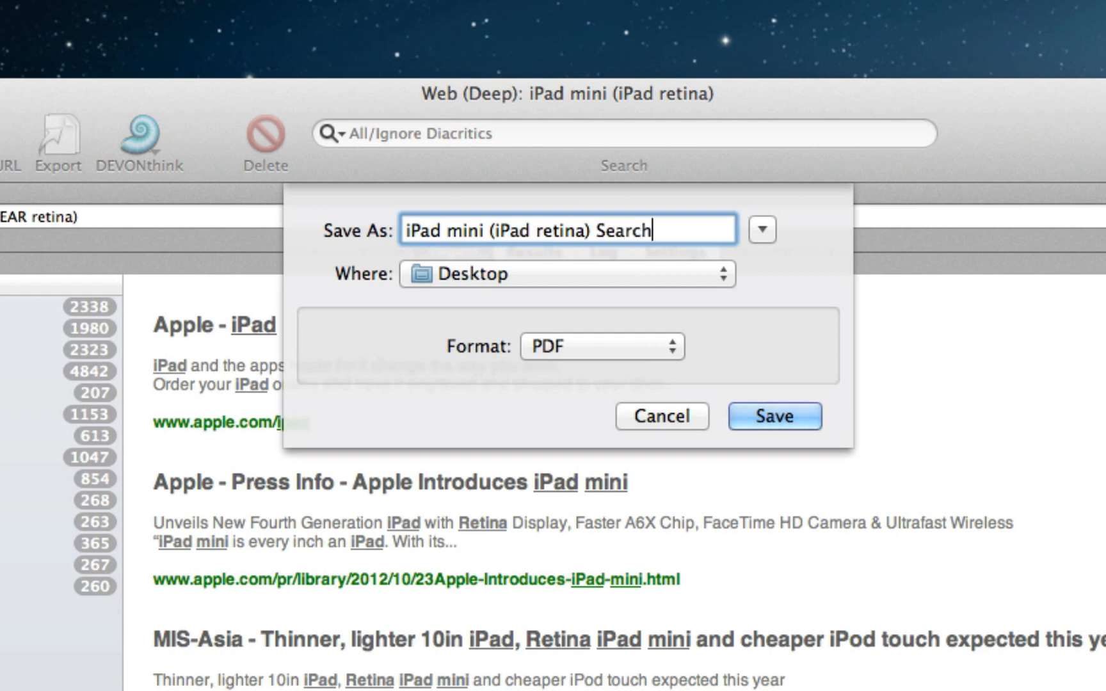
click(754, 405)
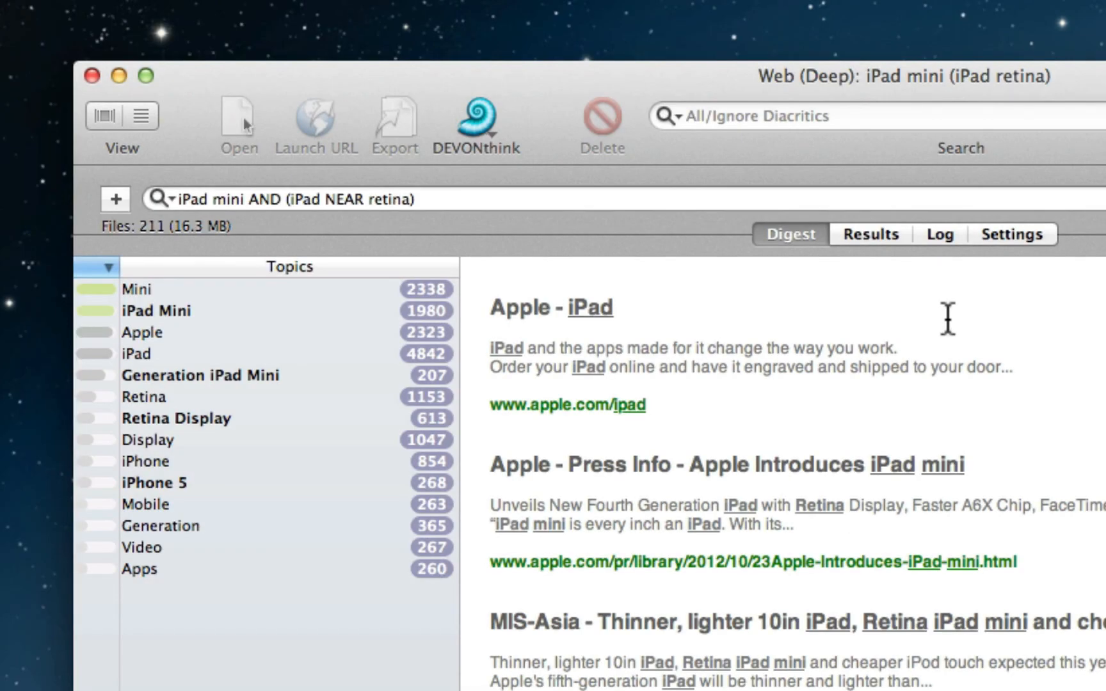
- Start exporting the result "Next iPad Mini to Have Retina Display? – Mac Rumors" from the results list and open the export format choices
click(867, 234)
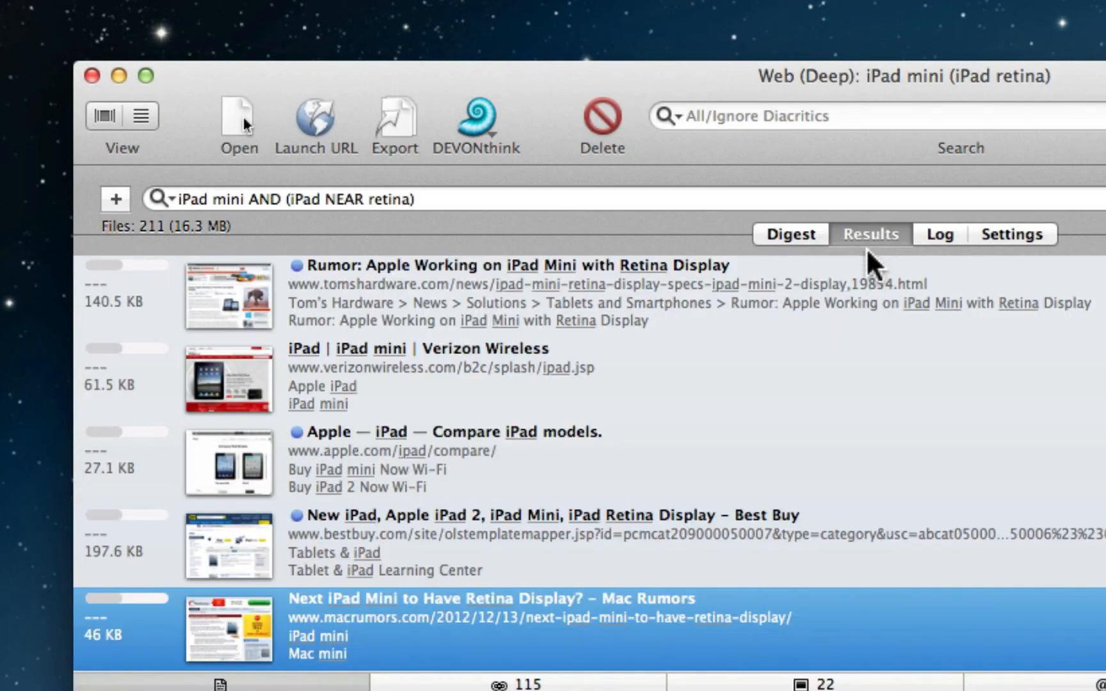
click(398, 124)
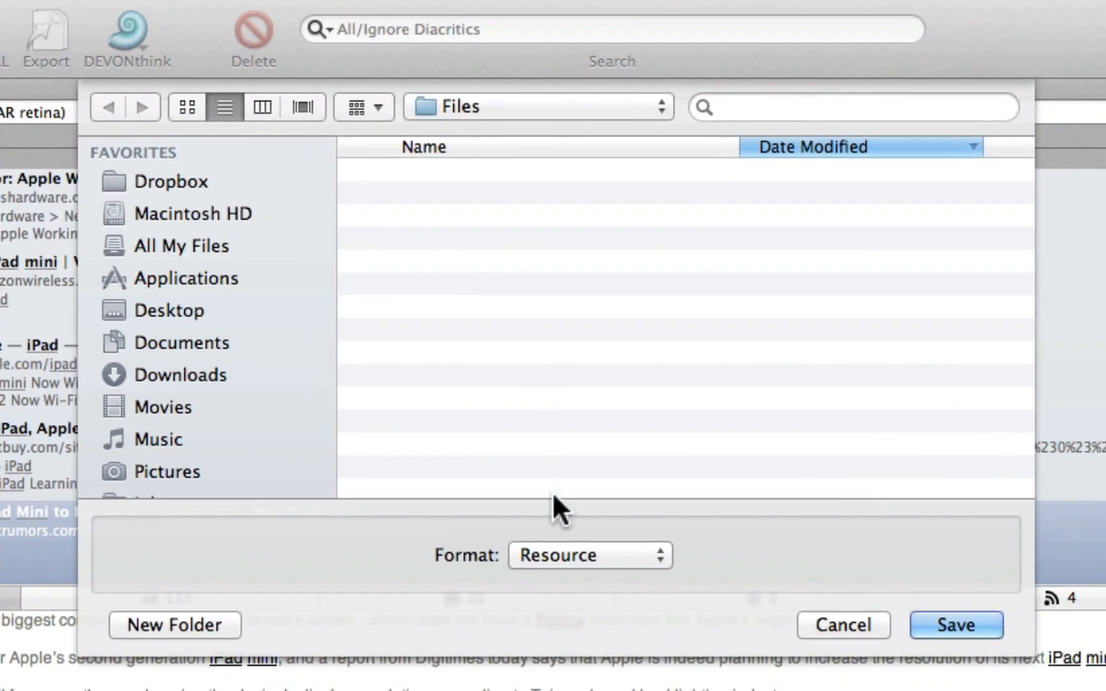
click(656, 577)
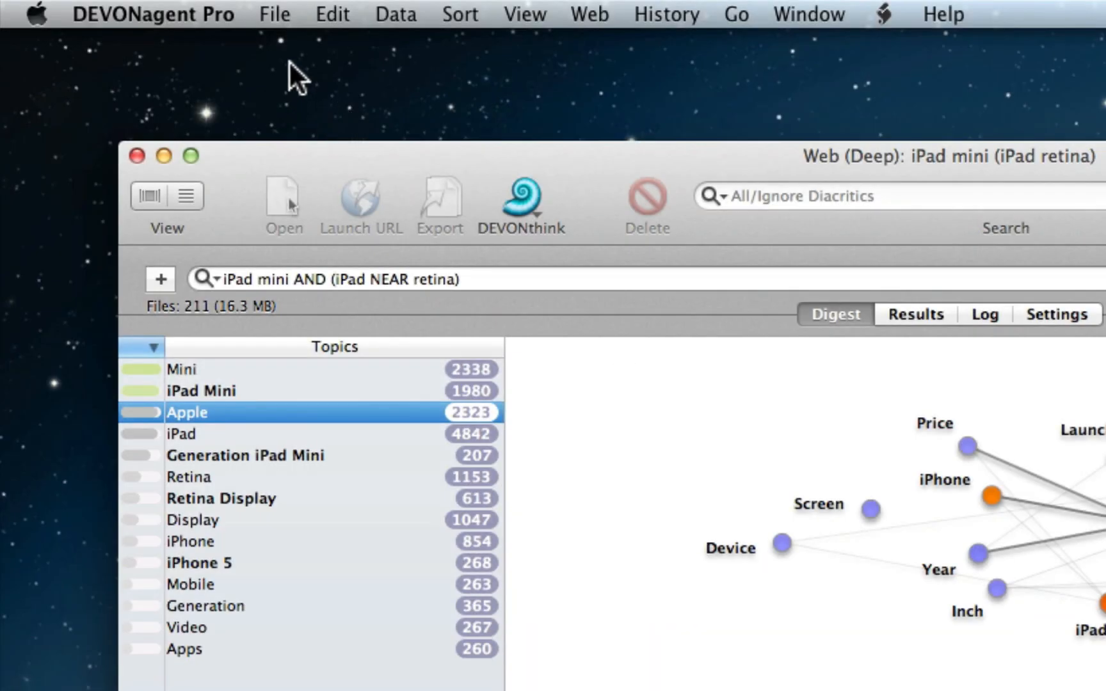
- Export the search's digest in Map (PDF) format as "iPad mini AND (iPad NEAR retina)" to the Files folder
click(275, 14)
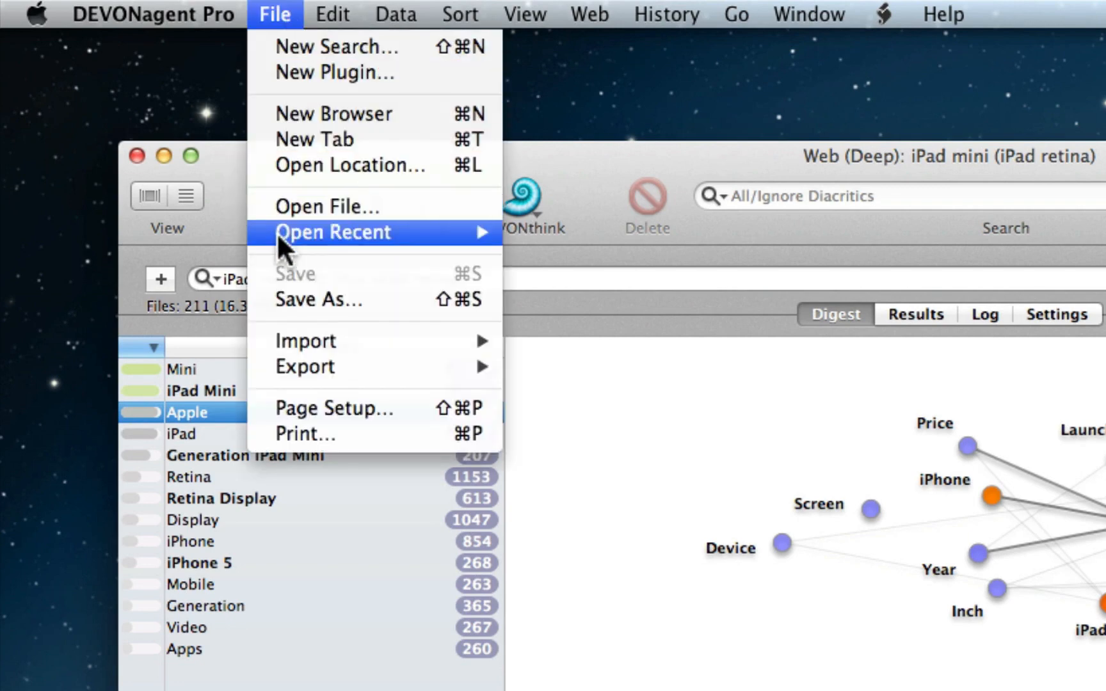
mouse_move(282, 364)
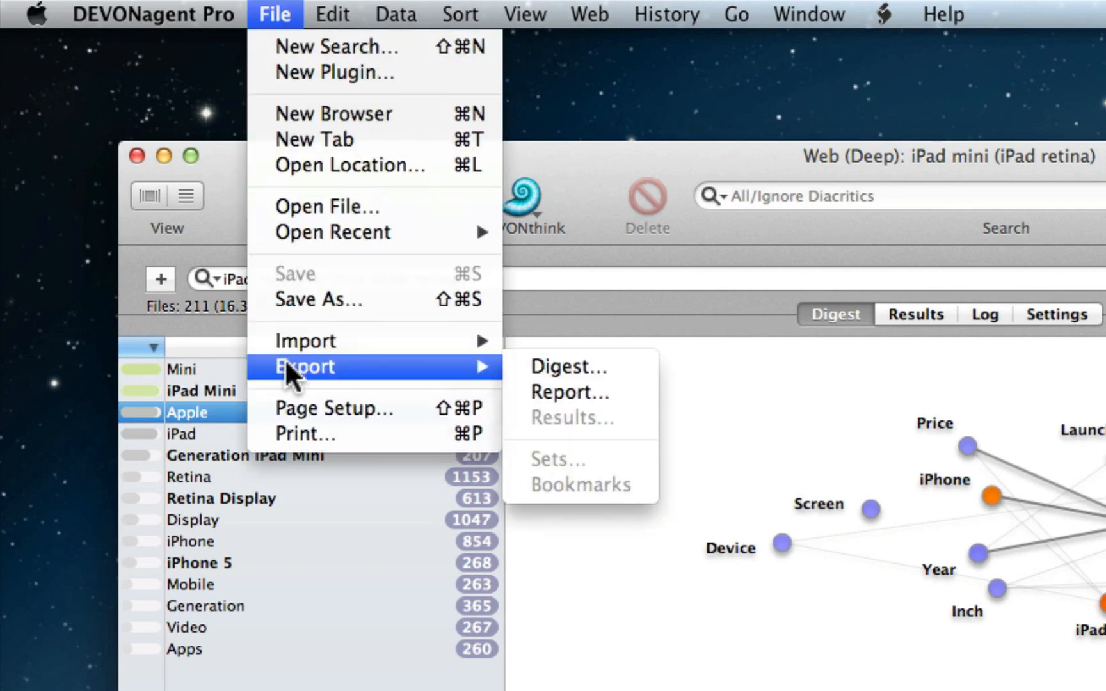
click(518, 362)
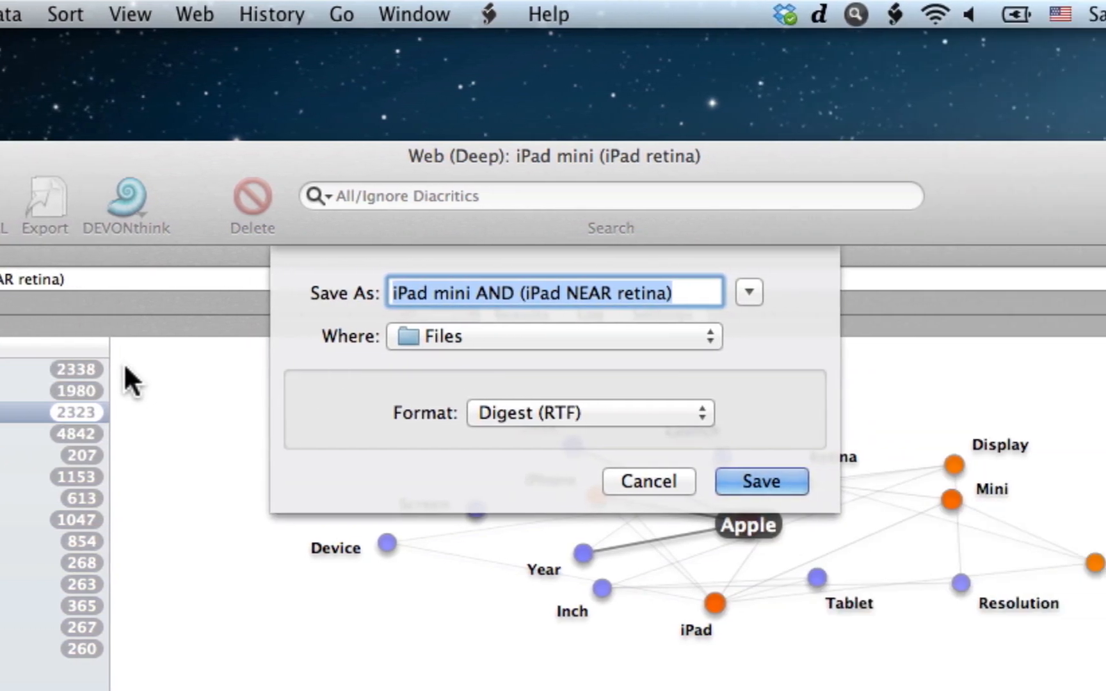
click(832, 414)
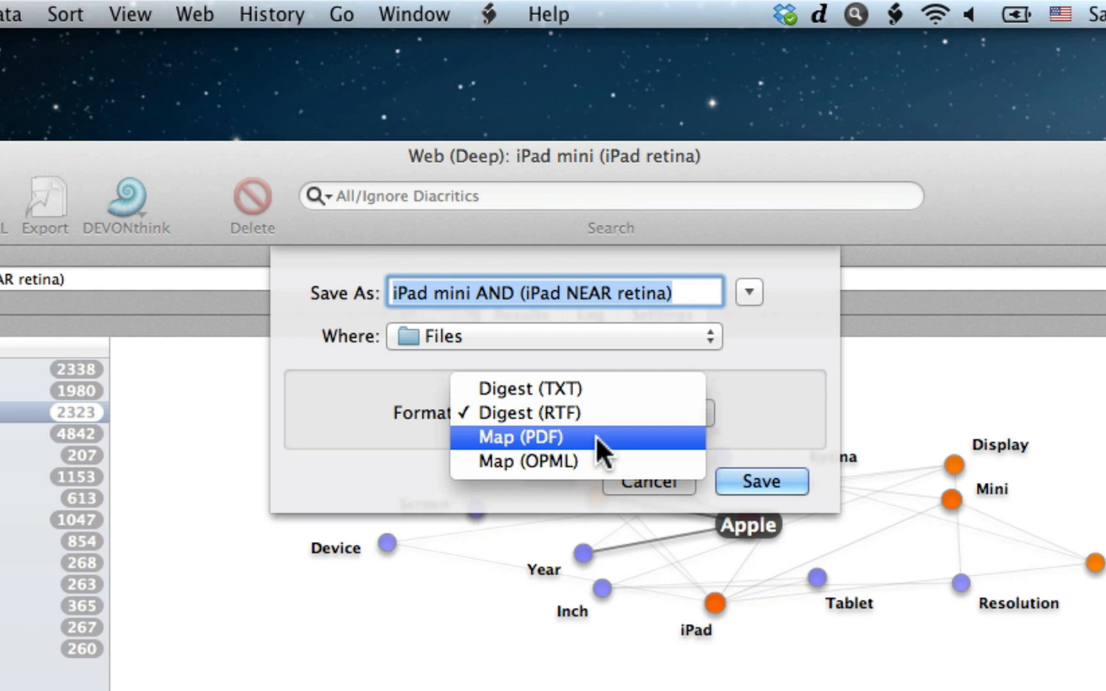
click(595, 436)
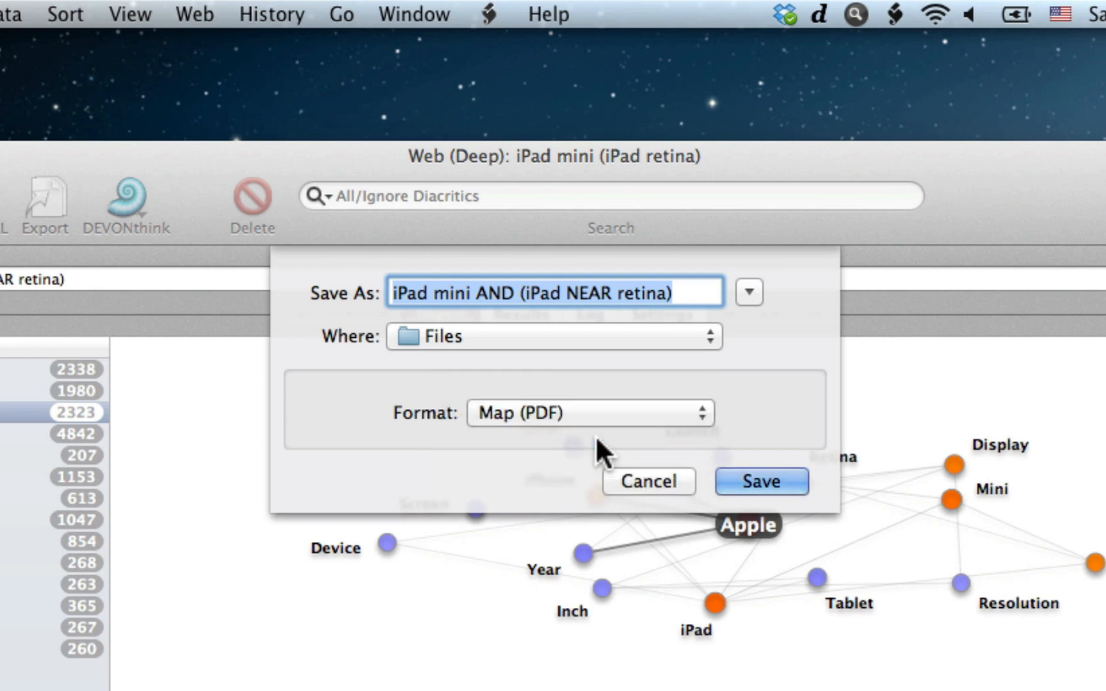
key(Return)
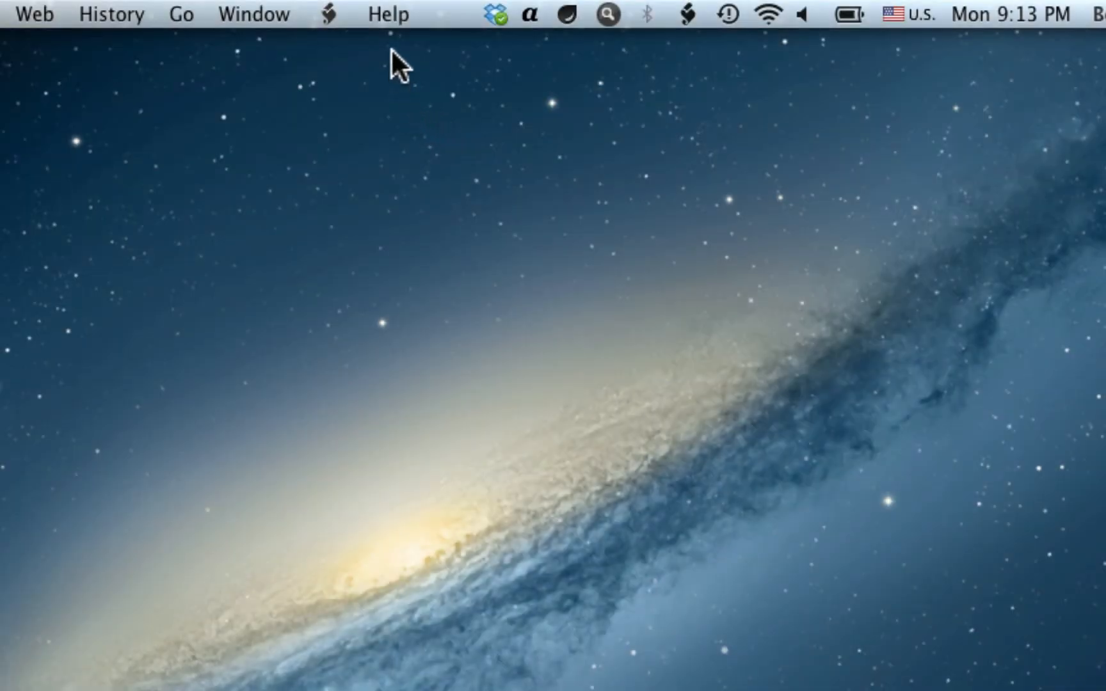
- Open the DEVONagent Pro tutorials window and browse forward through the available video tutorials
click(391, 23)
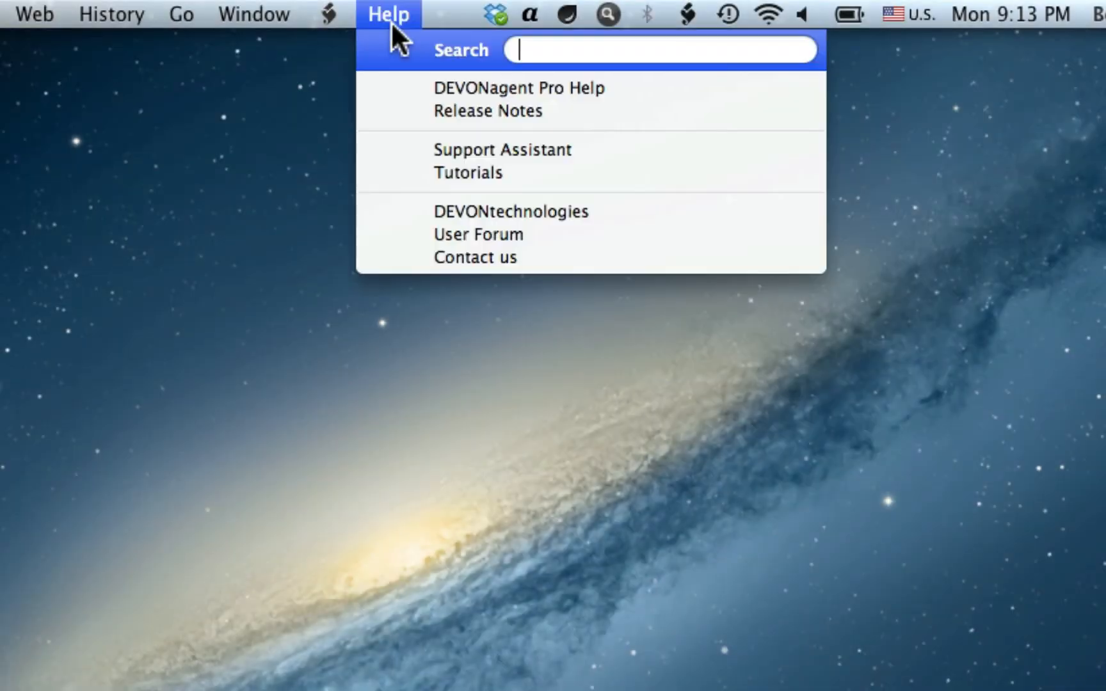
click(394, 171)
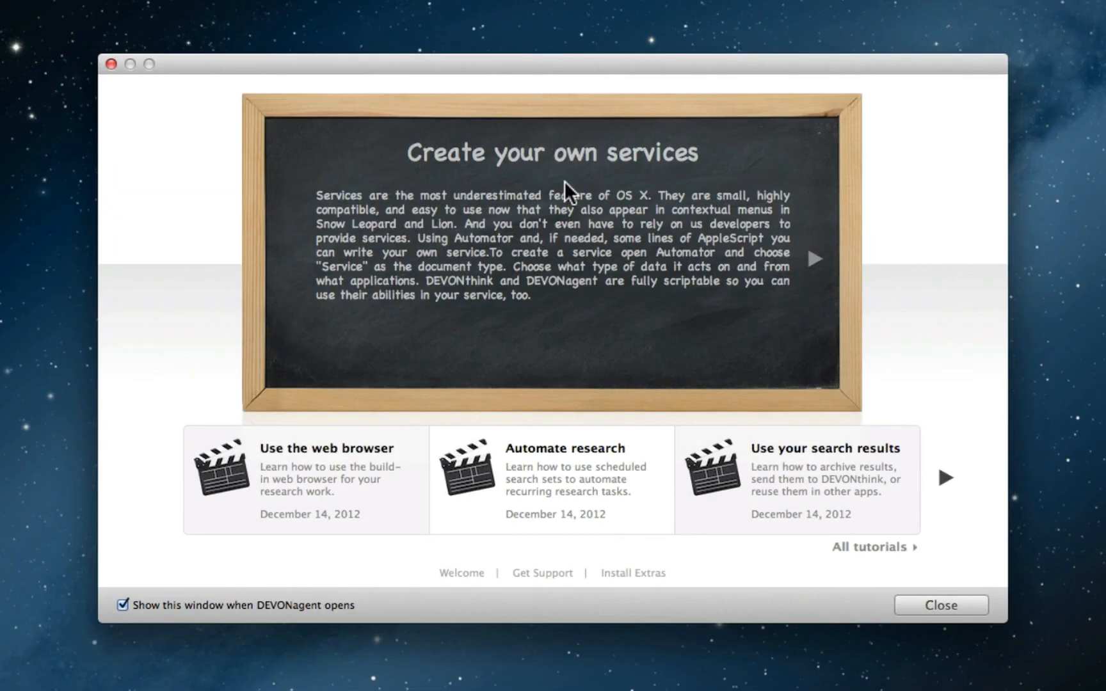
click(942, 479)
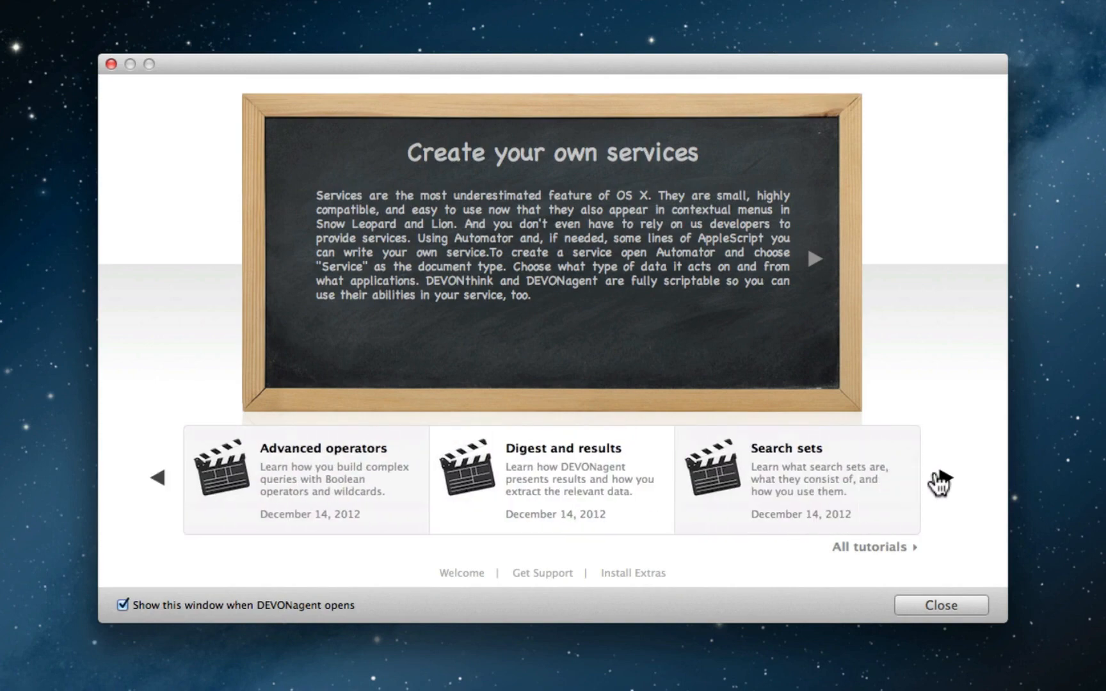
click(940, 479)
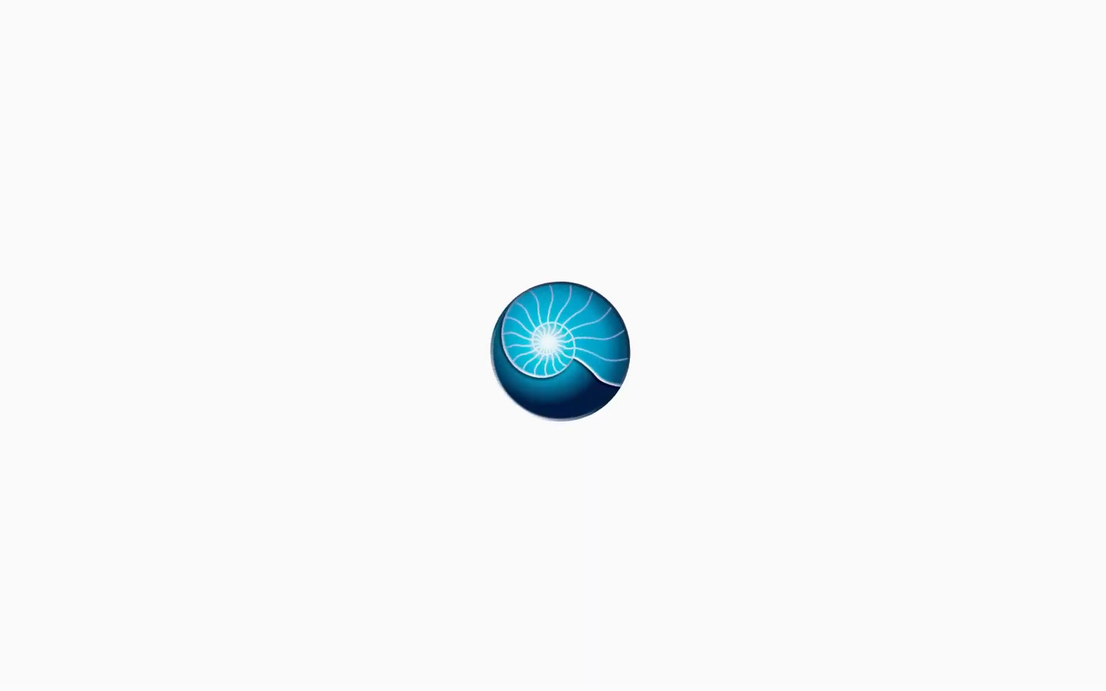